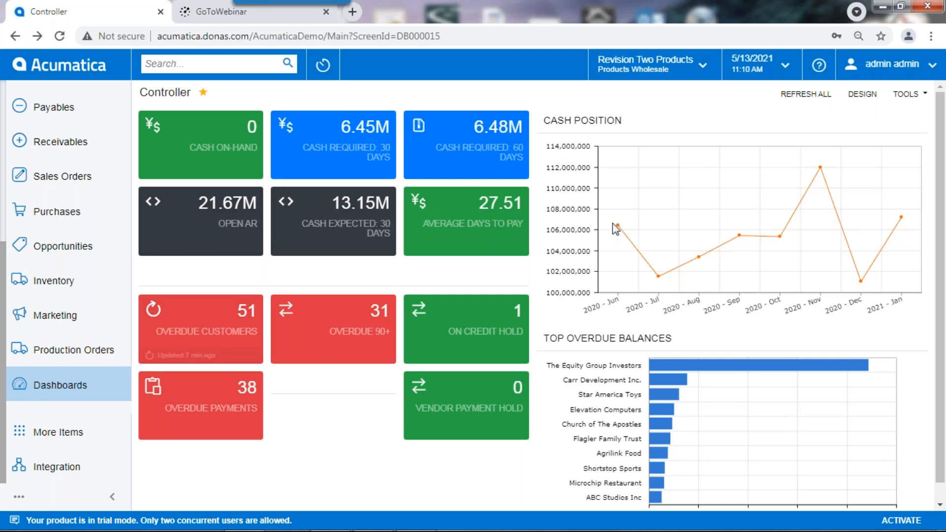
# Move the Average Days to Pay widget ahead of Cash Expected: 30 Days in the Controller dashboard's design mode
pyautogui.moveTo(650, 182)
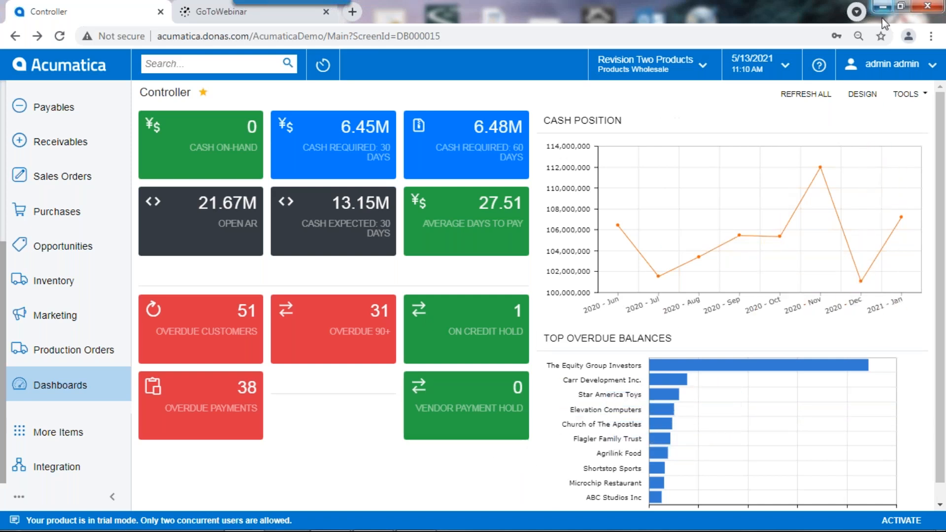
pyautogui.click(862, 94)
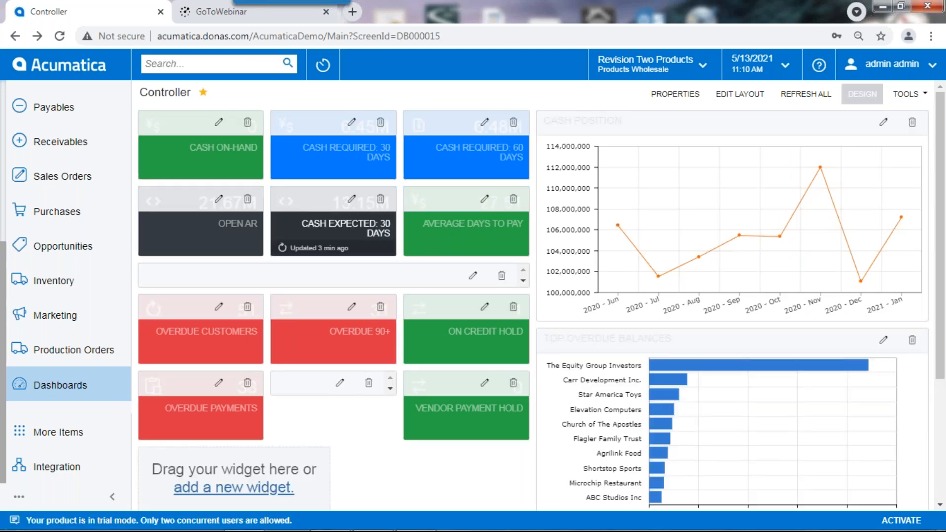
pyautogui.moveTo(446, 195)
pyautogui.mouseDown()
pyautogui.moveTo(325, 197)
pyautogui.moveTo(448, 204)
pyautogui.mouseUp()
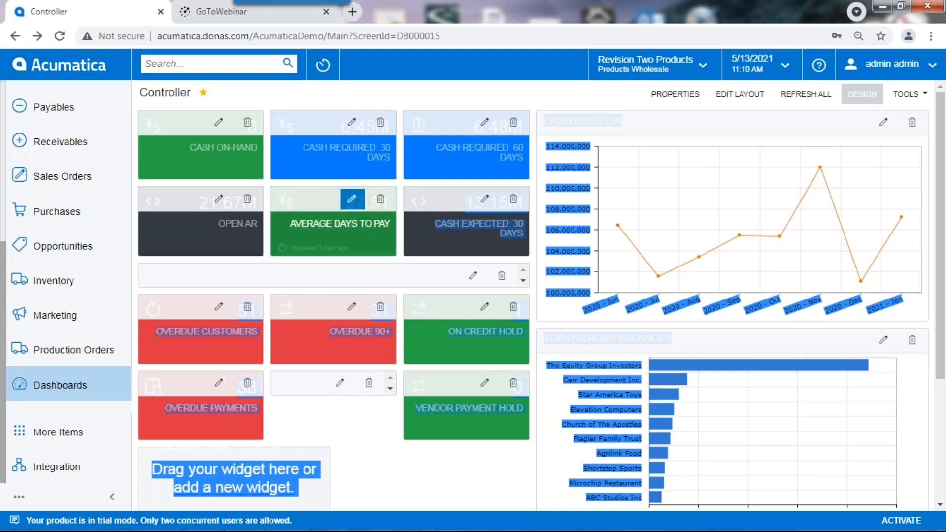
# View the Average Days to Pay widget's properties without changing them and leave the dashboard's design mode
pyautogui.click(351, 199)
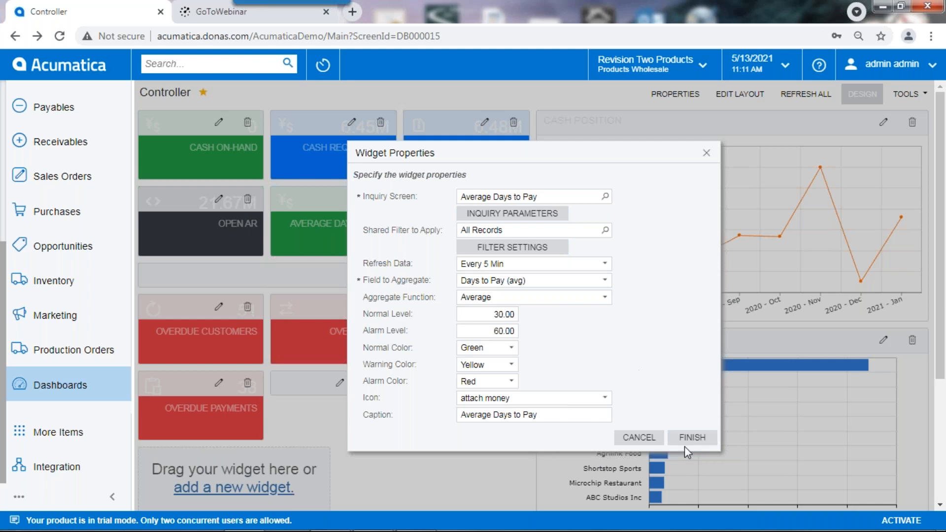
pyautogui.click(639, 437)
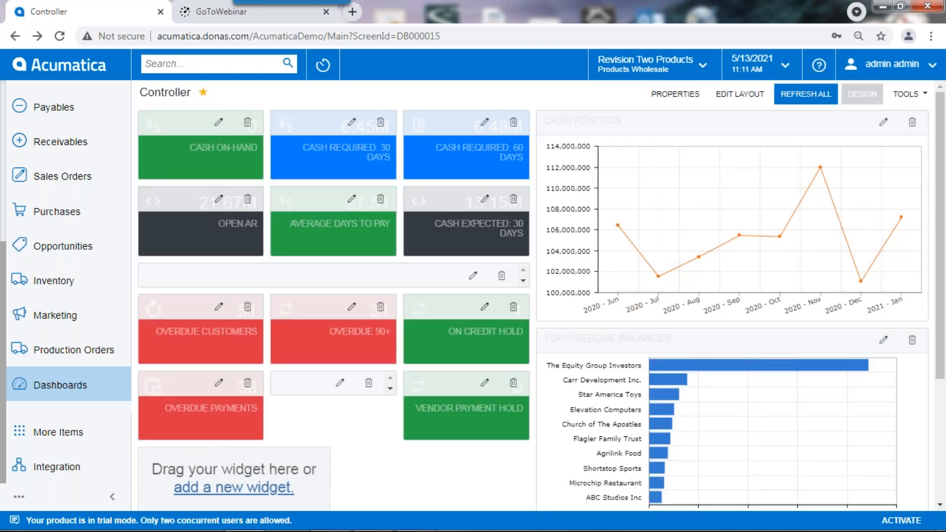
pyautogui.click(862, 94)
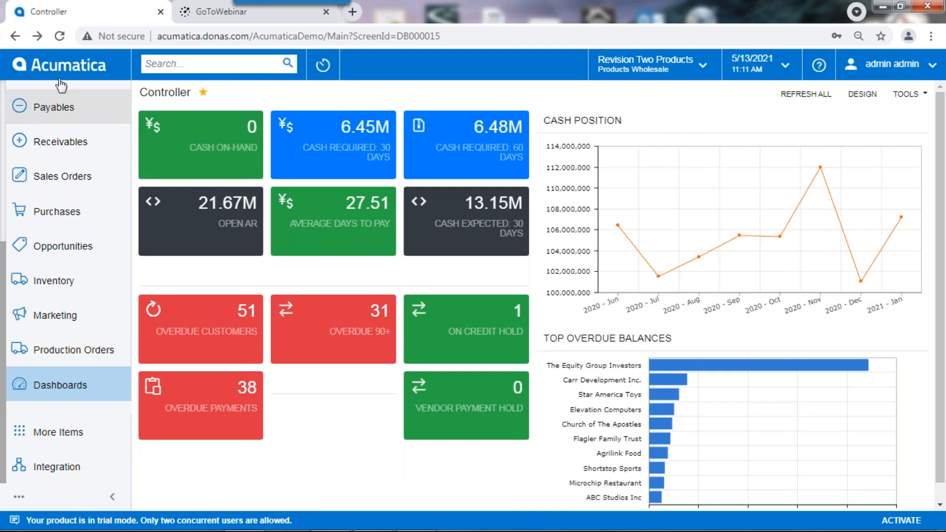
# Open the Sales Manager dashboard from the favorites
pyautogui.scroll(5, 97, 121)
pyautogui.click(51, 101)
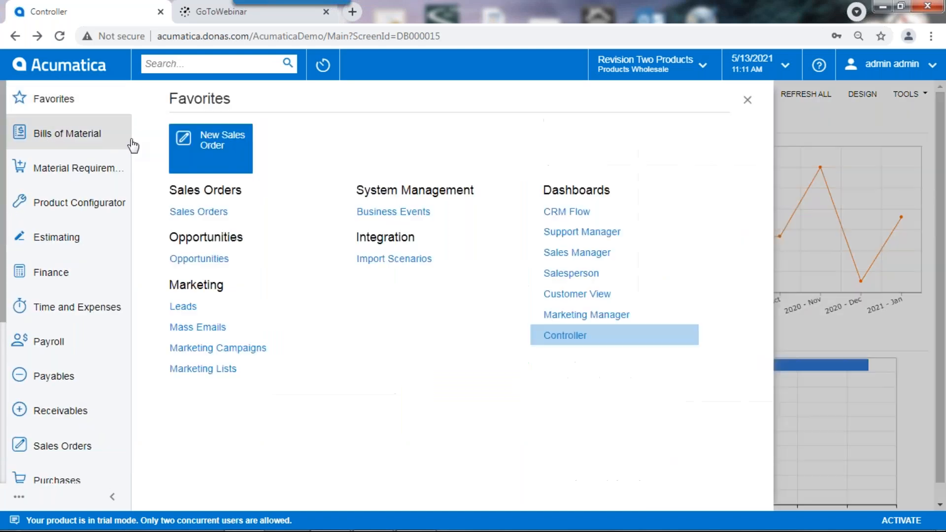
pyautogui.click(601, 253)
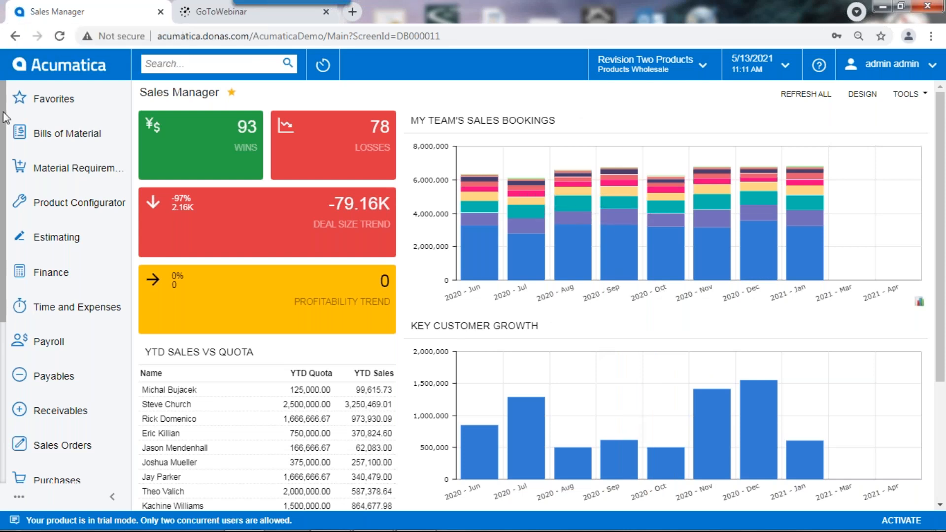
# Open the Customer View dashboard from the favorites and look through its widgets down to the customer contacts
pyautogui.click(54, 101)
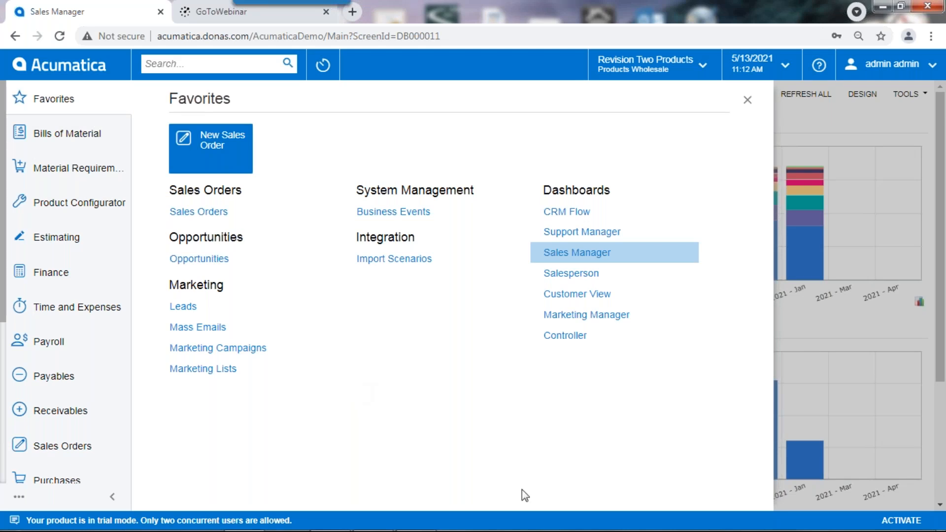
pyautogui.click(579, 296)
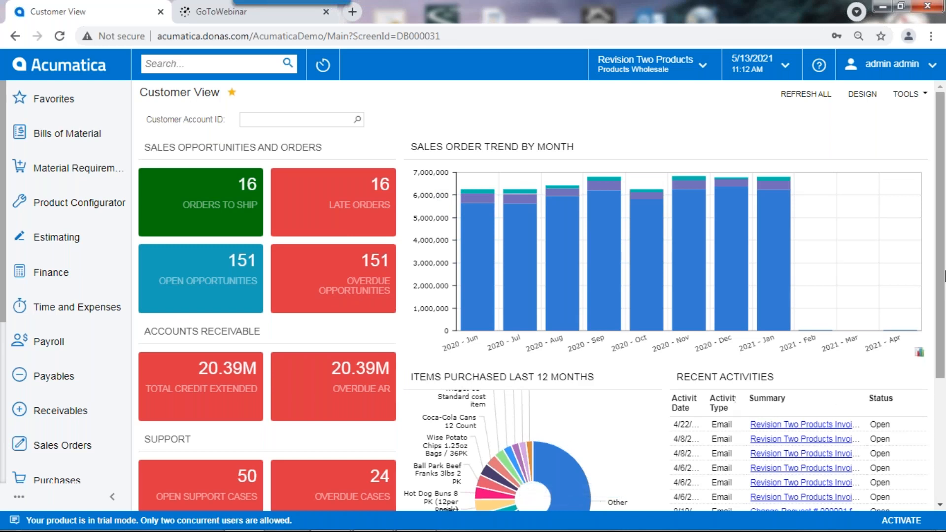
pyautogui.moveTo(944, 255); pyautogui.dragTo(945, 436)
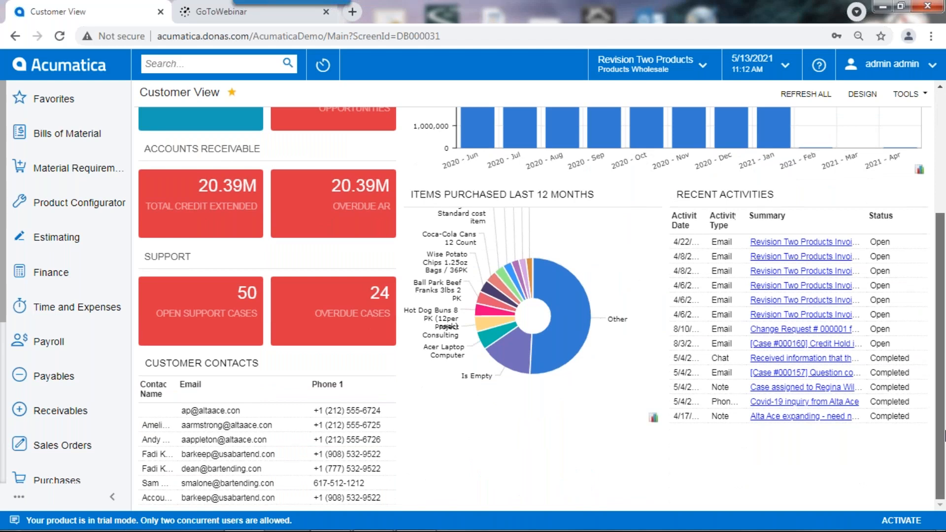
pyautogui.moveTo(944, 407); pyautogui.dragTo(945, 237)
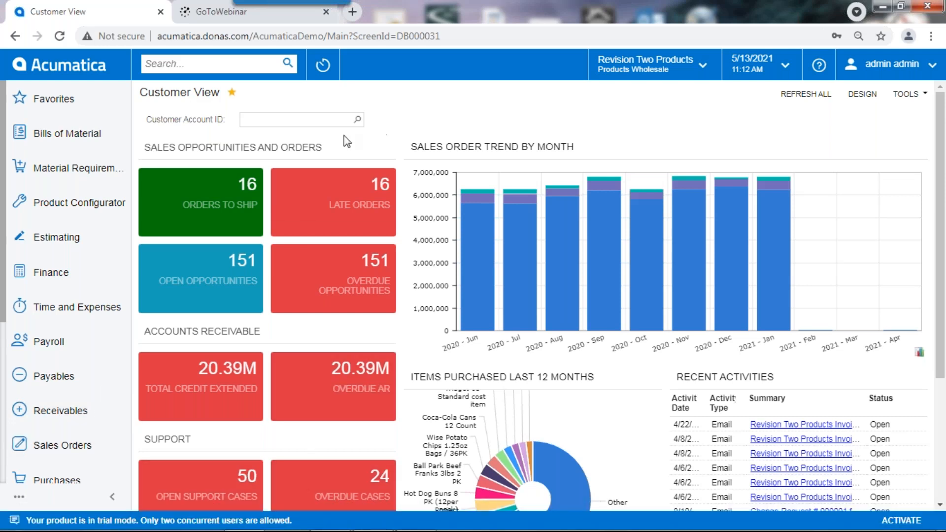
# Search the customer accounts for "usa" and filter the Customer View dashboard to USA Bartending School
pyautogui.click(357, 122)
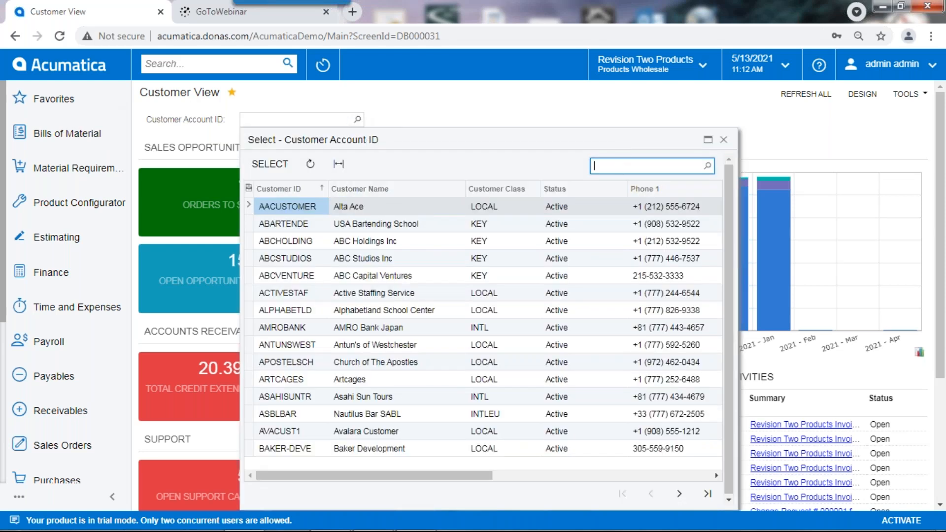
pyautogui.write('u')
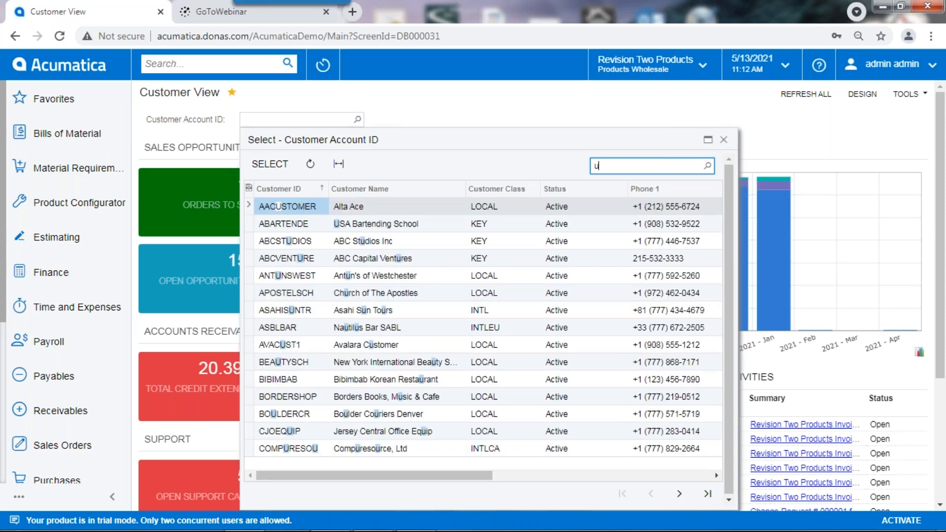
pyautogui.press('BackSpace')
pyautogui.write('abc')
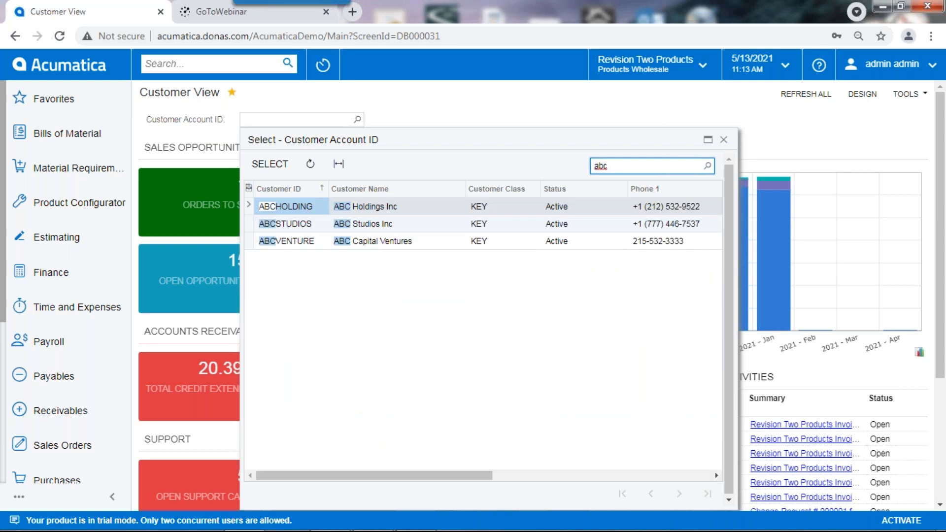
pyautogui.moveTo(611, 166); pyautogui.dragTo(580, 162)
pyautogui.write('usa')
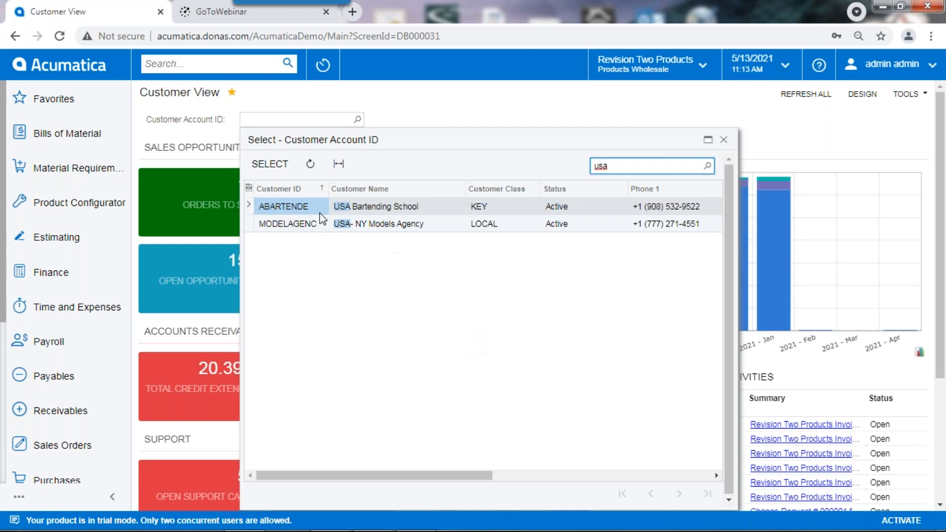
pyautogui.click(350, 206)
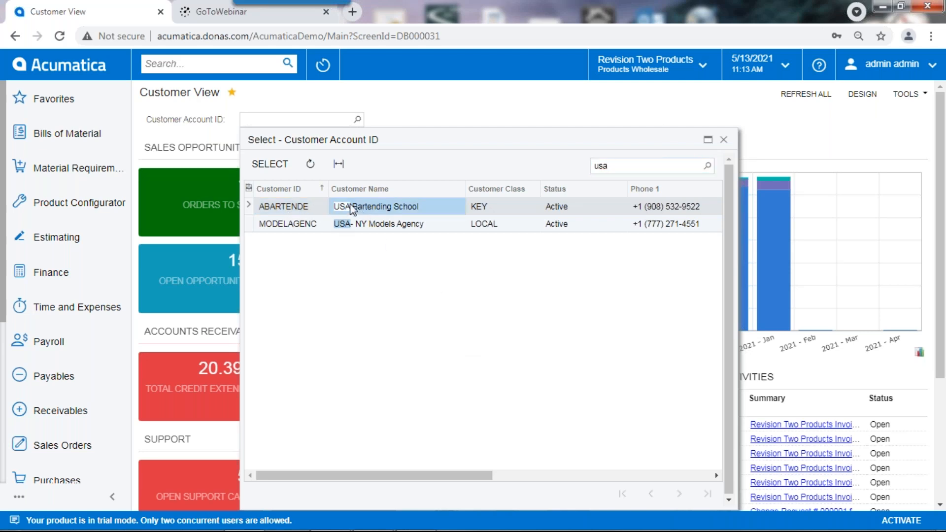
pyautogui.doubleClick(302, 208)
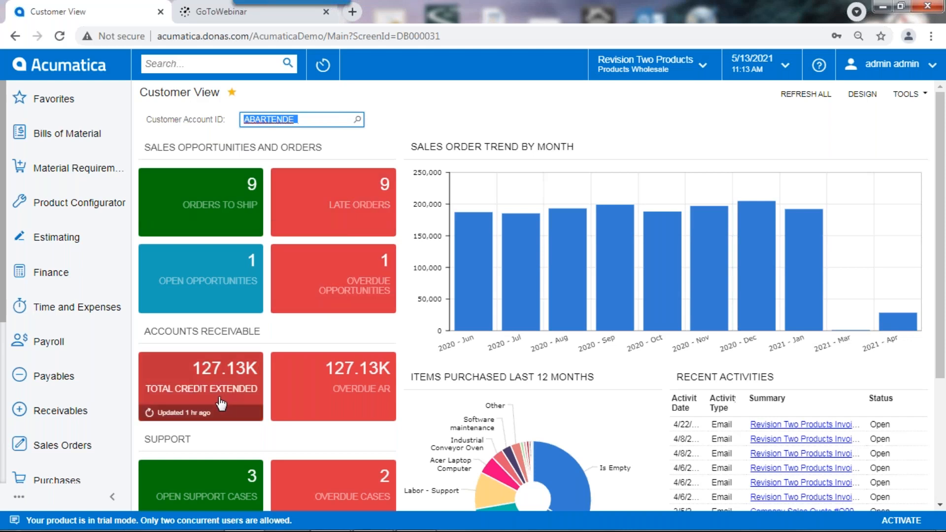
# View the selected customer's open opportunities, return to the dashboard, and clear its Customer Account ID filter
pyautogui.click(206, 280)
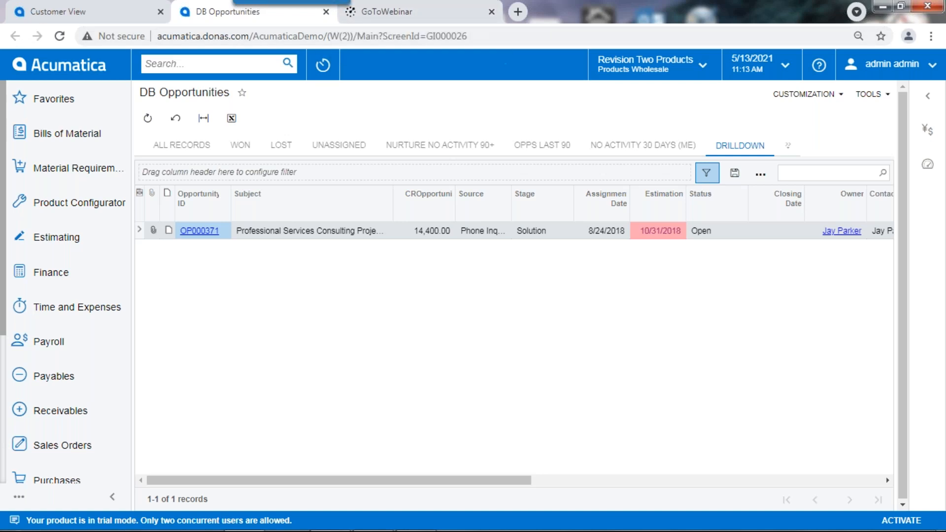
pyautogui.click(325, 13)
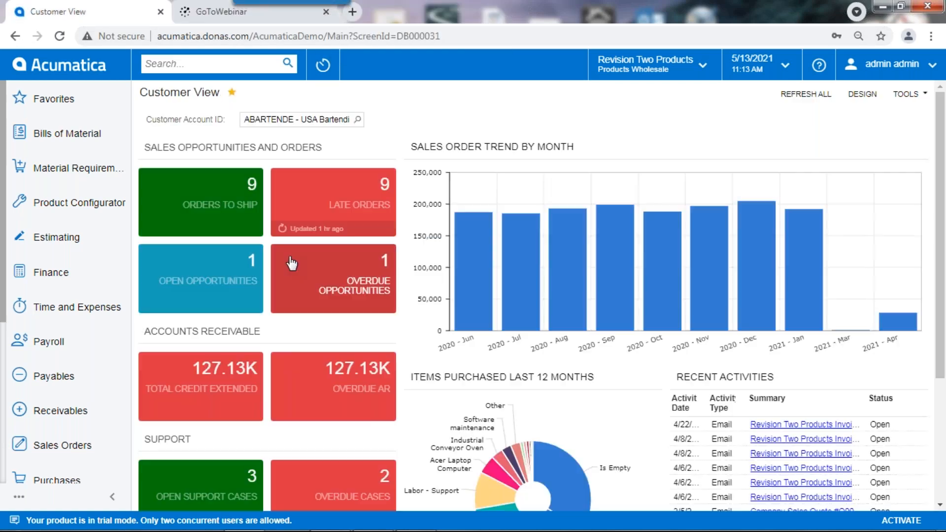
pyautogui.press('BackSpace')
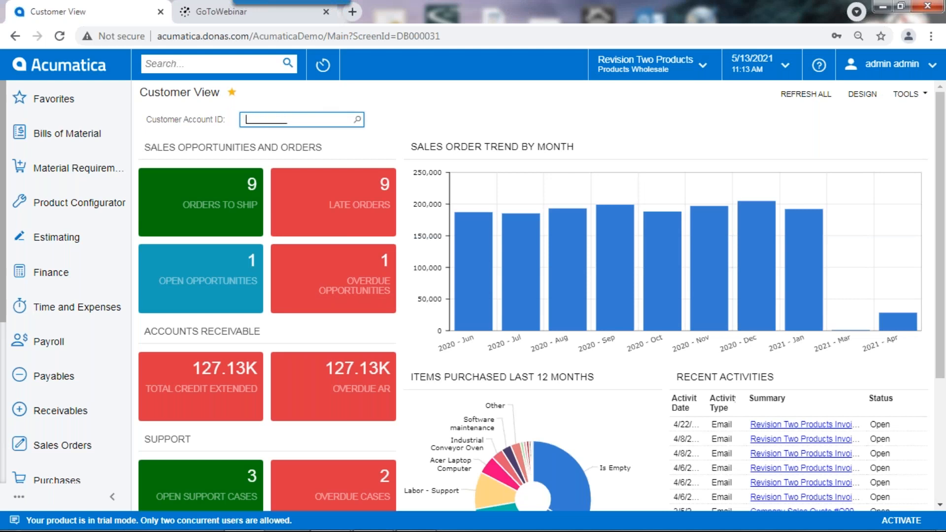
pyautogui.click(186, 144)
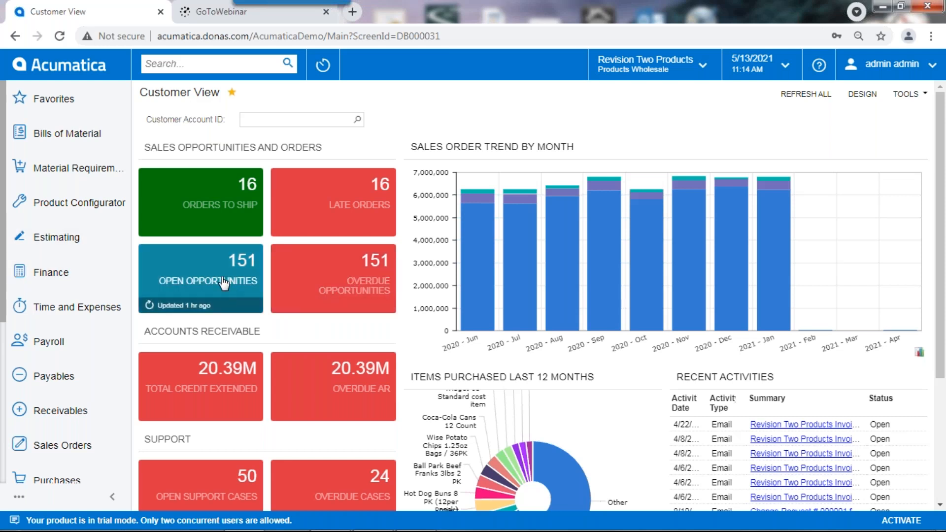
# Open the list of all open opportunities and move the Status column behind Closing Date
pyautogui.click(207, 279)
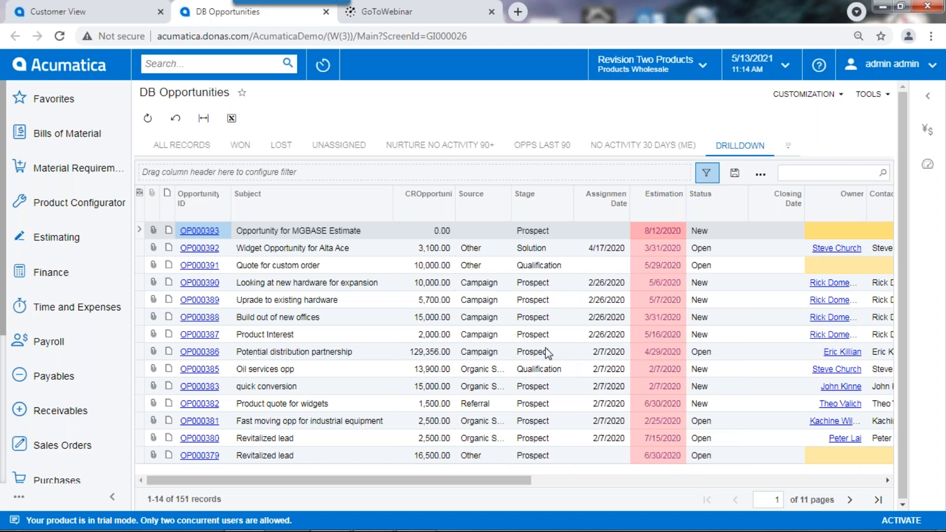
pyautogui.moveTo(713, 211); pyautogui.dragTo(796, 207)
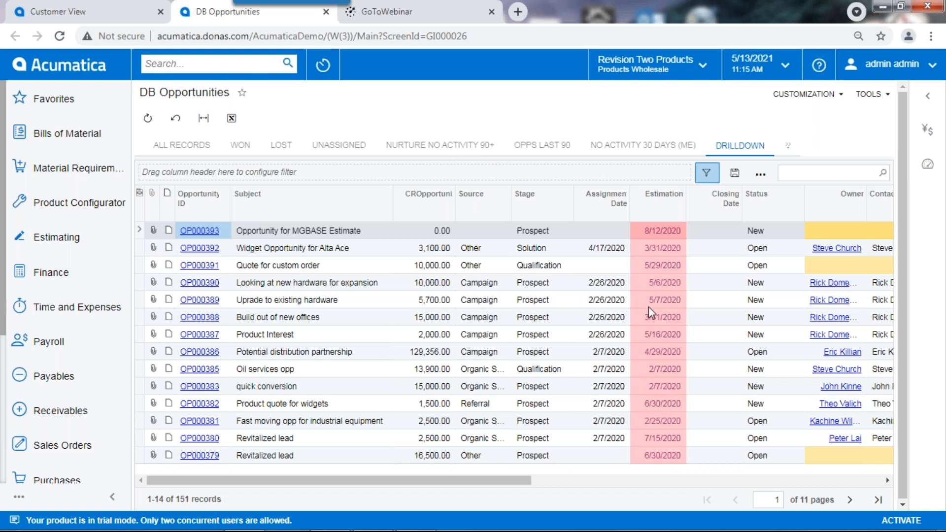
pyautogui.moveTo(505, 481); pyautogui.dragTo(528, 492)
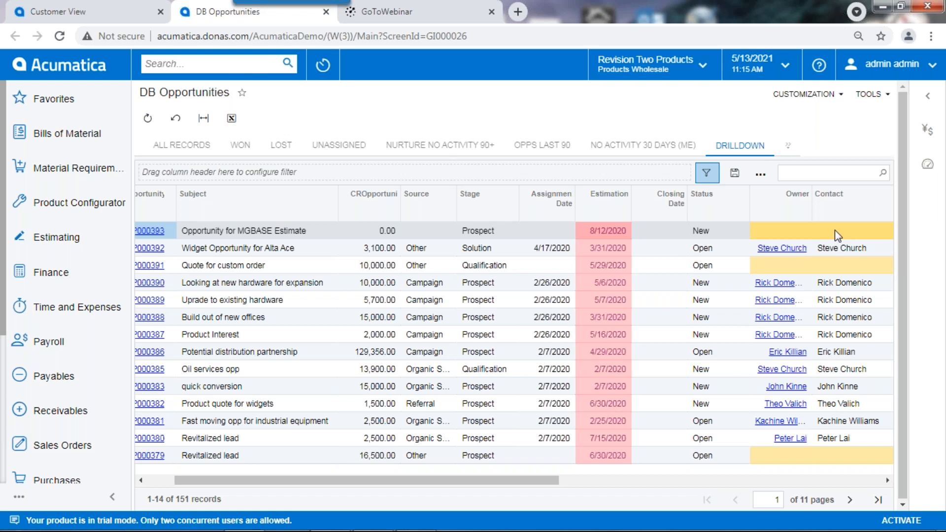
pyautogui.moveTo(427, 483); pyautogui.dragTo(388, 487)
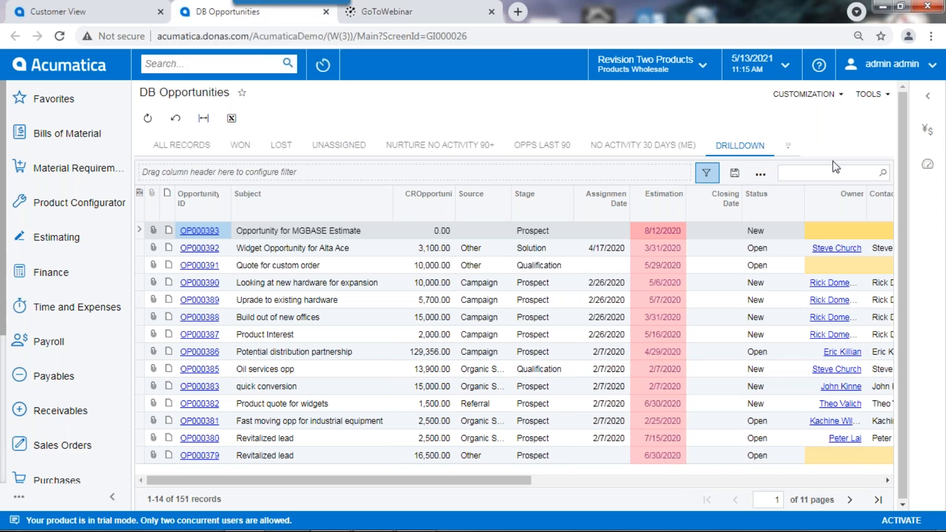
# Search the opportunities for "376", view the matching opportunity's record, and return to the Customer View dashboard
pyautogui.click(809, 172)
pyautogui.write('376')
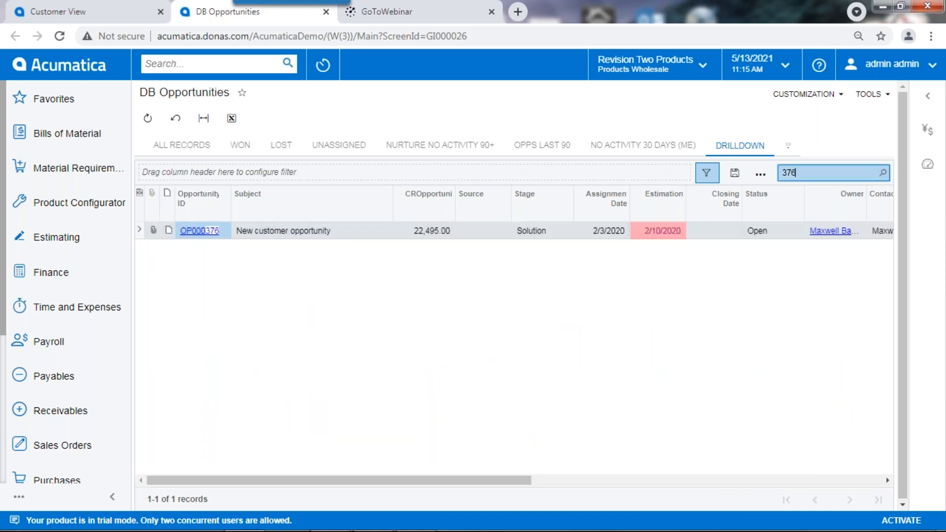
pyautogui.click(197, 231)
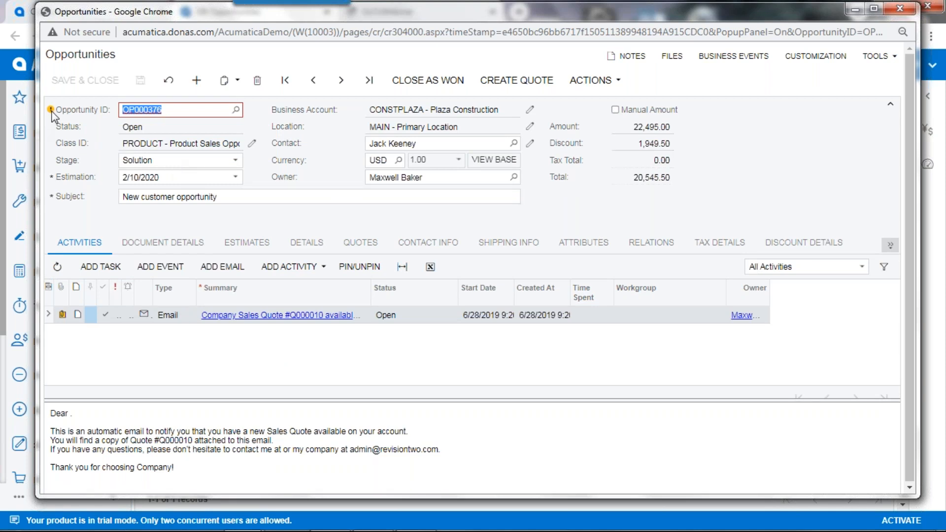
pyautogui.moveTo(52, 111)
pyautogui.click(899, 8)
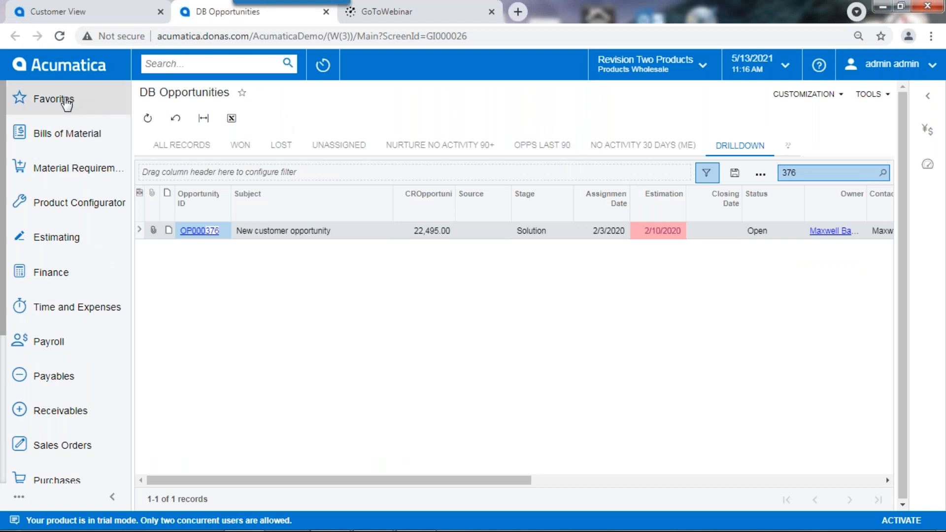
pyautogui.click(326, 11)
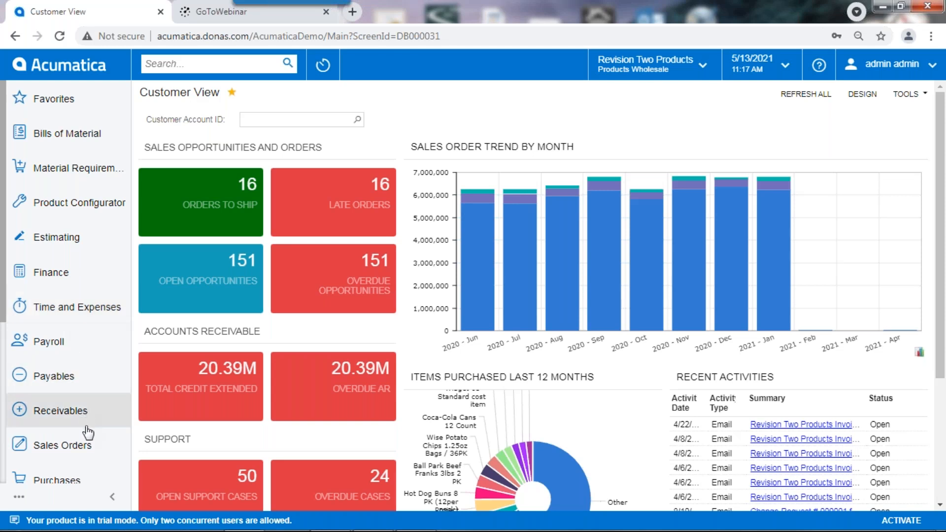
# Open the Sales Orders workspace and expand it to show all of its forms and reports
pyautogui.click(88, 450)
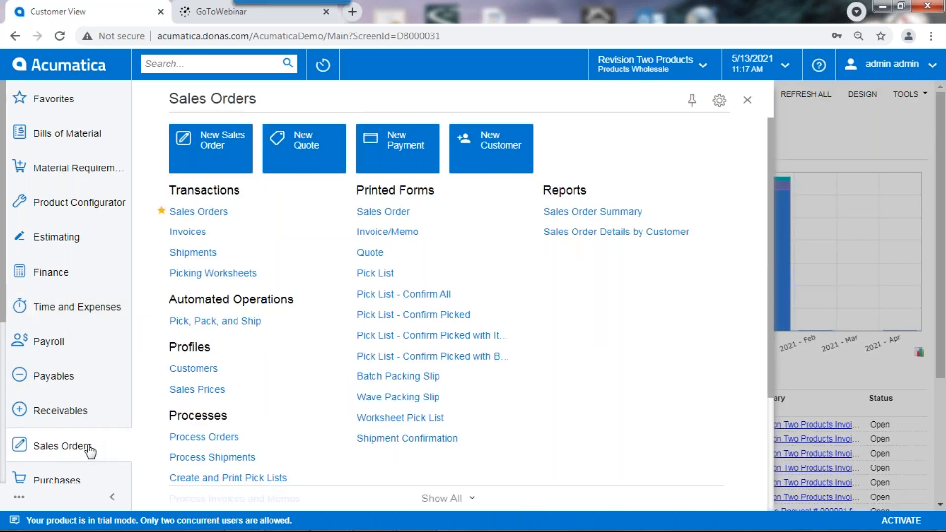
pyautogui.moveTo(305, 369)
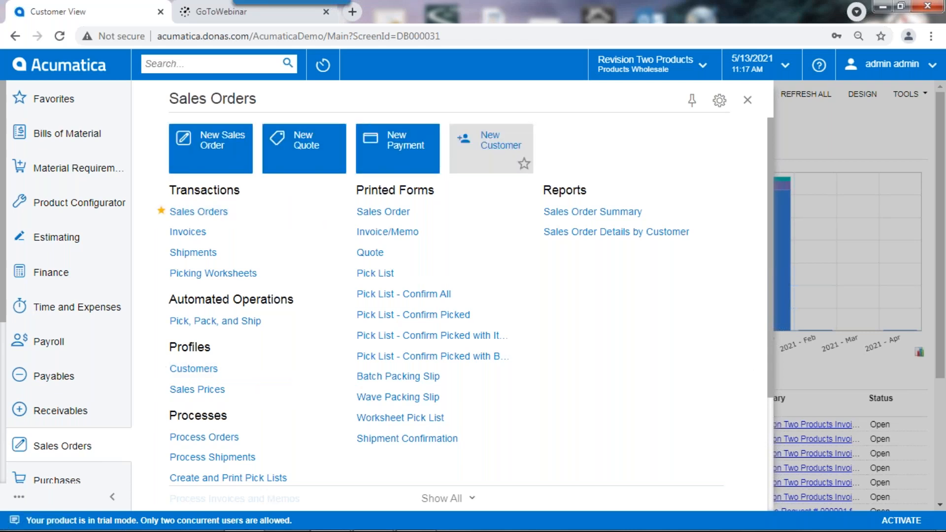
pyautogui.moveTo(299, 260)
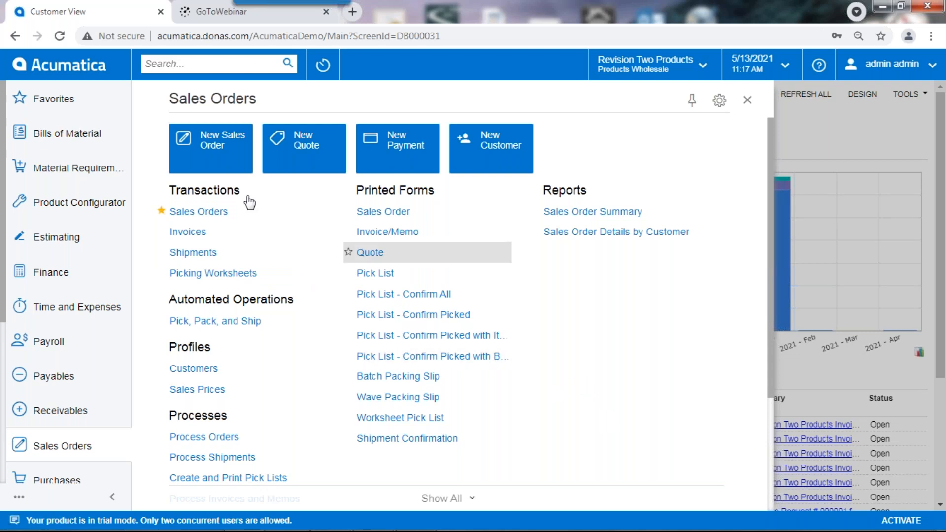
pyautogui.moveTo(265, 211)
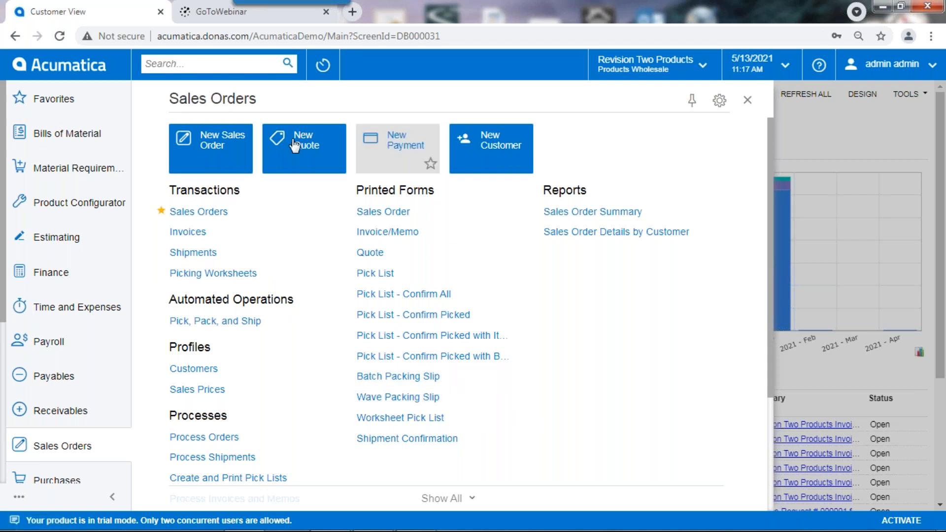
pyautogui.click(468, 498)
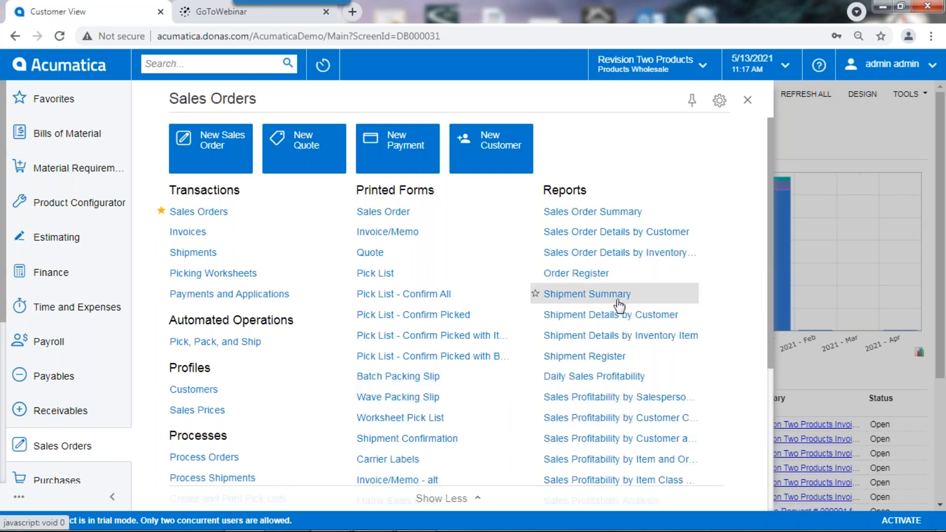
# Look through the forms and reports in the Sales Orders workspace and go back to the Sales Manager dashboard
pyautogui.scroll(-5, 597, 305)
pyautogui.scroll(1, 598, 305)
pyautogui.scroll(3, 600, 307)
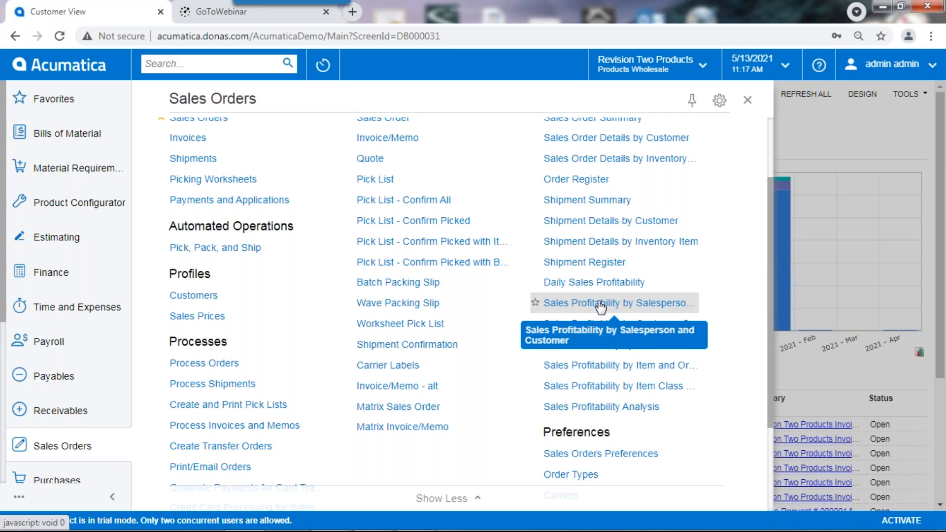
pyautogui.scroll(3, 600, 307)
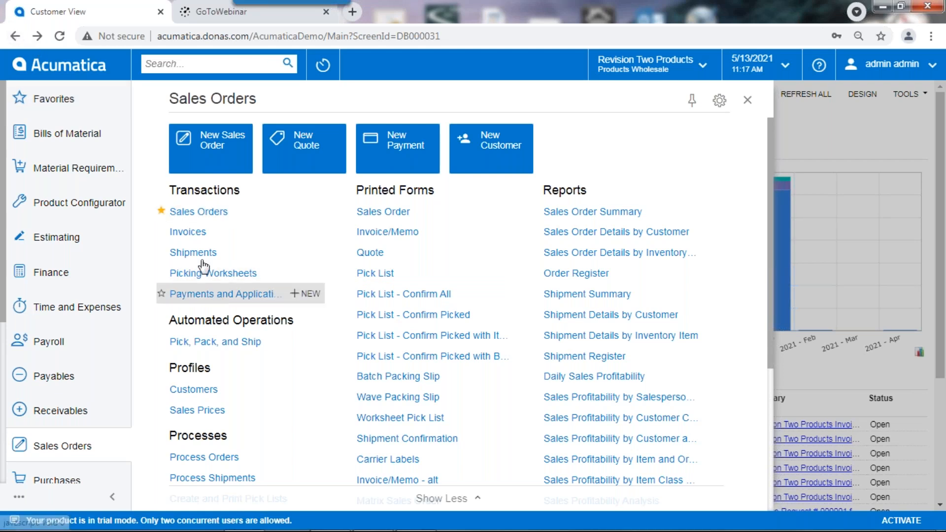
pyautogui.click(15, 36)
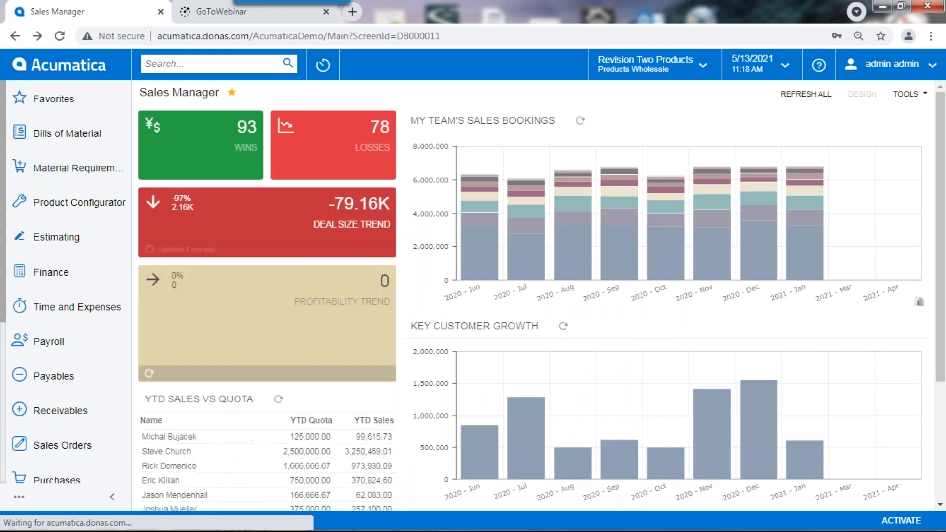
# Search the system for the 1099 reporting menu items using "1099"
pyautogui.click(187, 64)
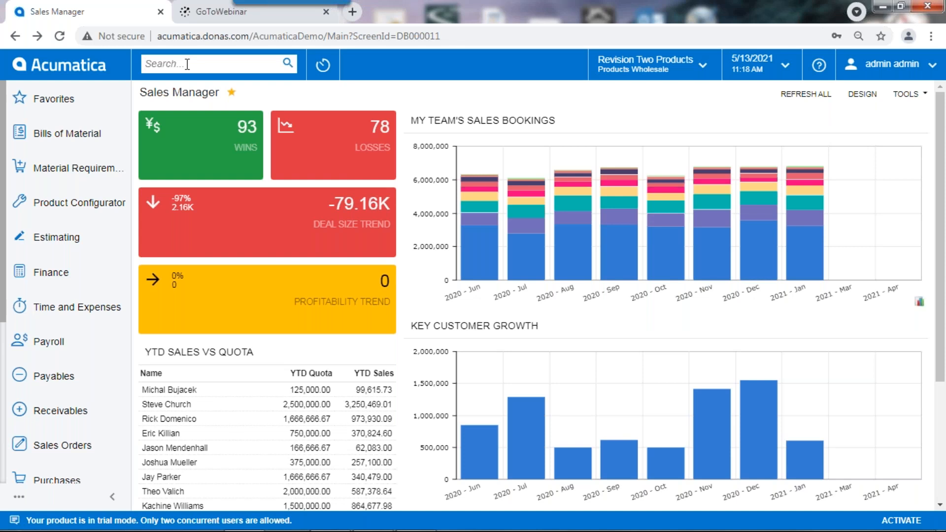
pyautogui.write('199')
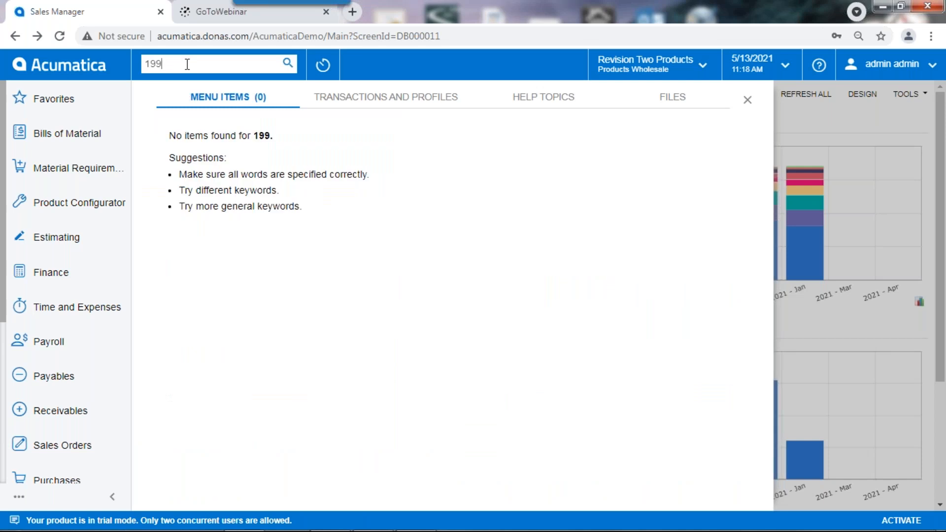
pyautogui.press('BackSpace')
pyautogui.press('BackSpace')
pyautogui.press('BackSpace')
pyautogui.write('1099')
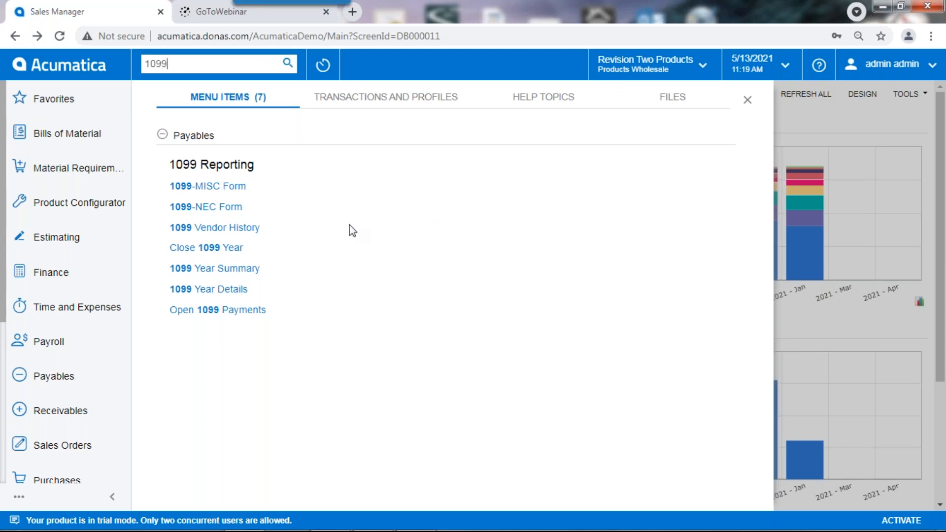
# View the CRM Flow dashboard from the favorites, followed by the favorite Sales Manager dashboard
pyautogui.click(53, 108)
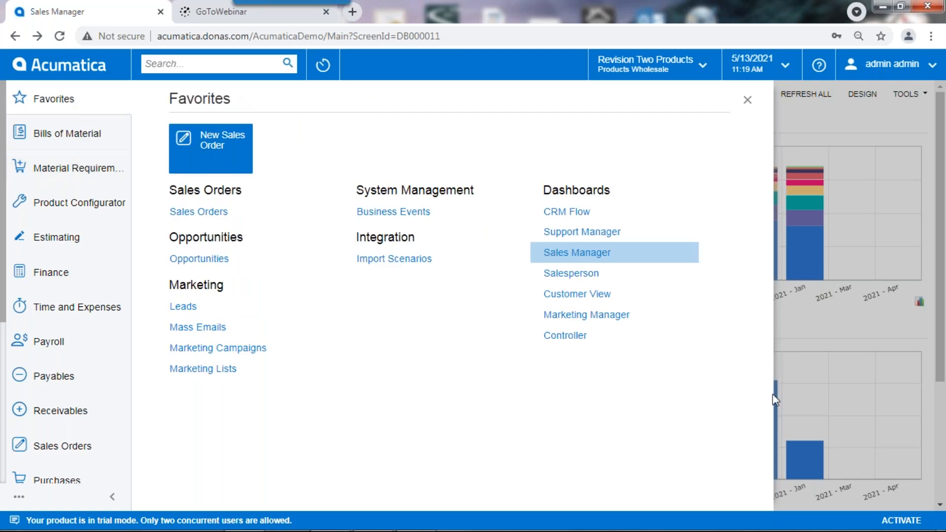
pyautogui.click(588, 213)
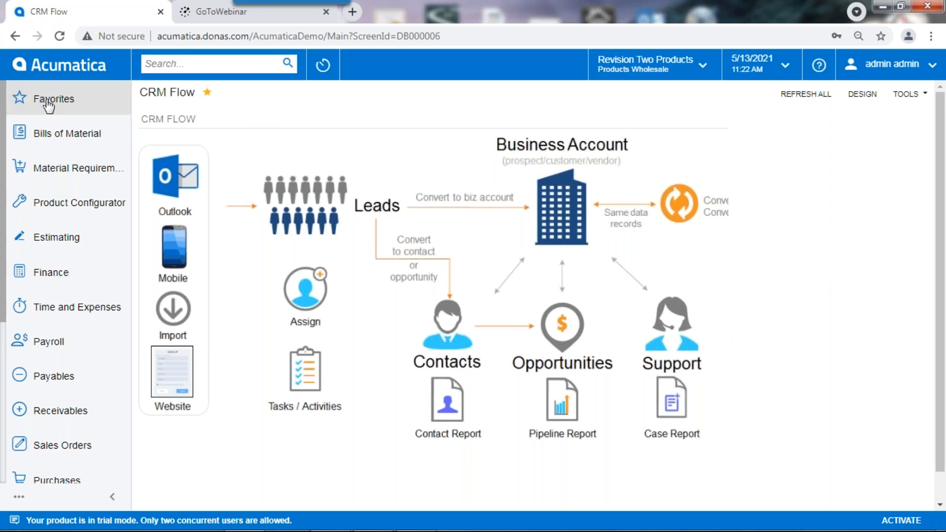
pyautogui.click(15, 99)
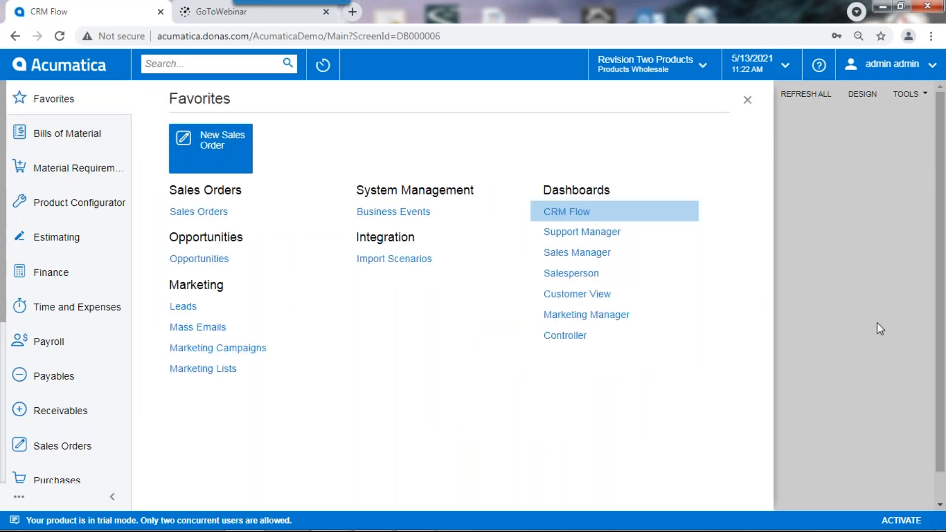
pyautogui.click(592, 253)
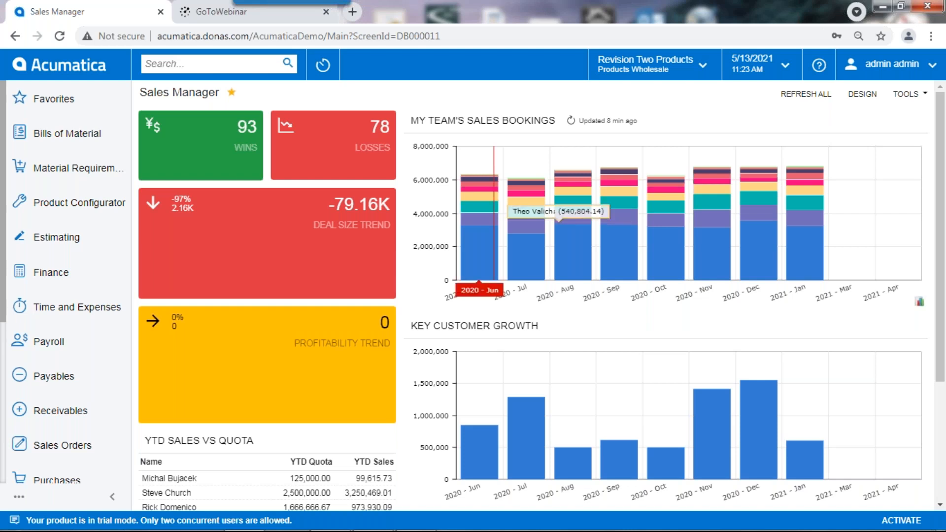
# Open the Salesperson dashboard from the favorites and look over all of its widgets
pyautogui.click(52, 98)
pyautogui.click(595, 278)
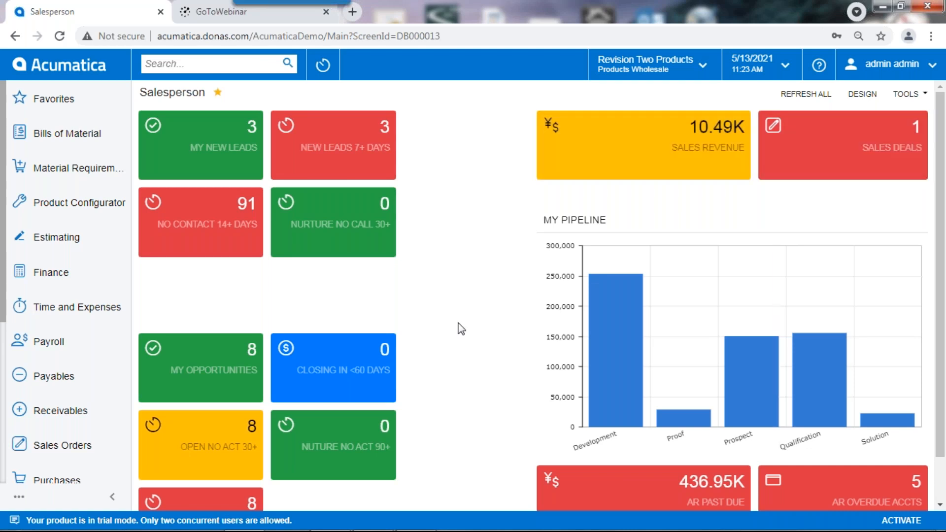
pyautogui.scroll(-1, 483, 340)
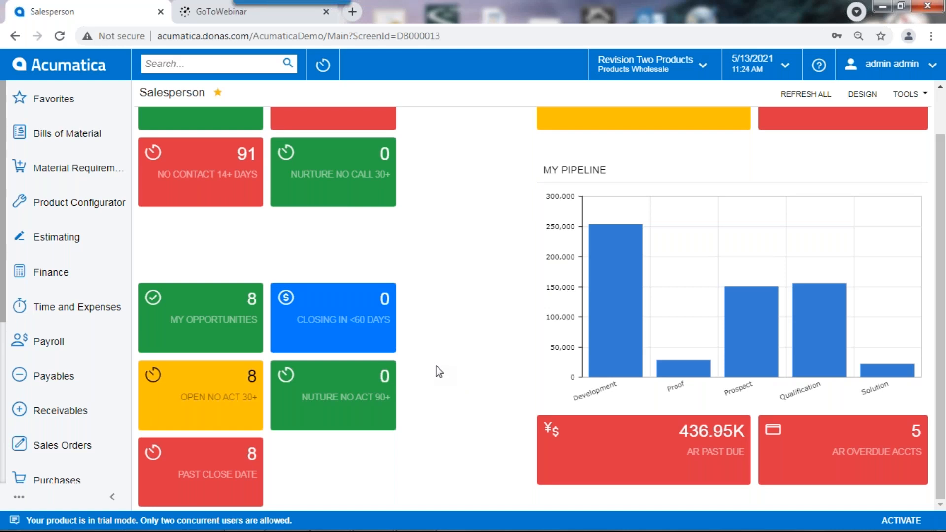
pyautogui.scroll(1, 438, 371)
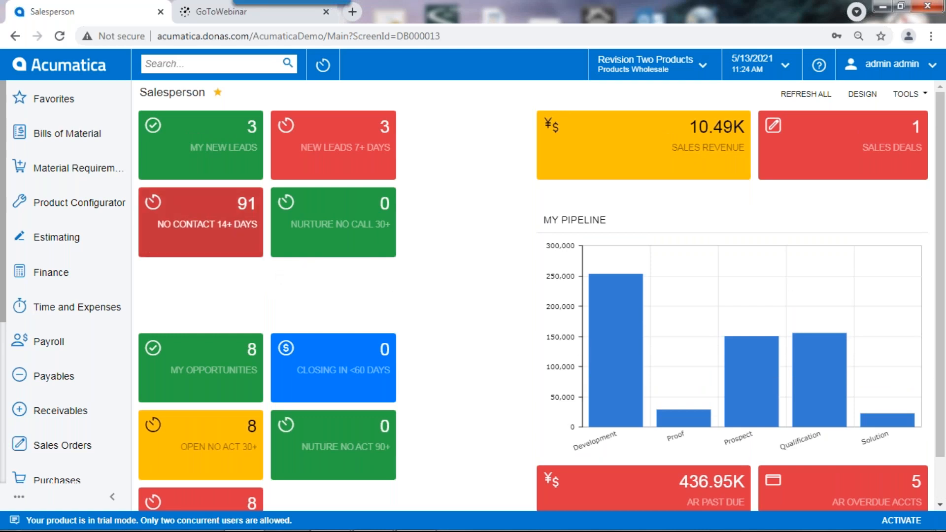
# Drill into the My New Leads widget and switch the DB Leads list to all records
pyautogui.click(228, 153)
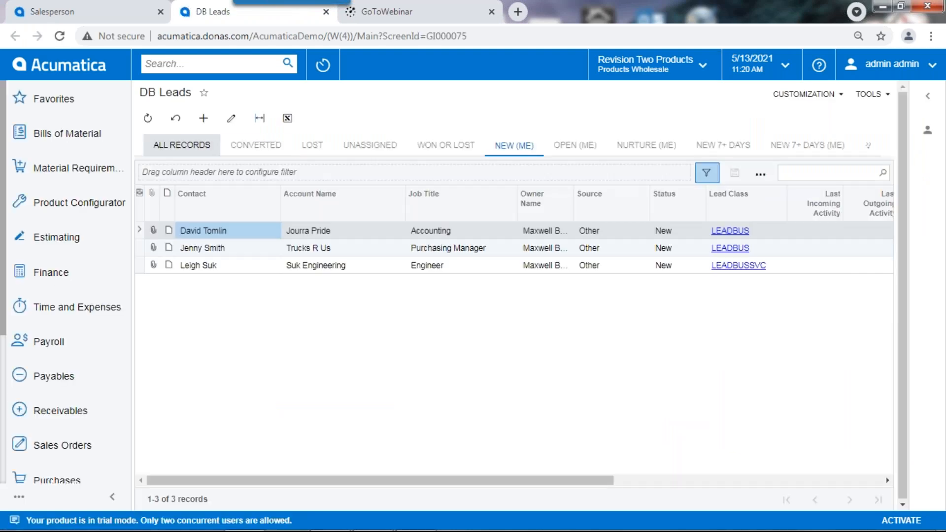
pyautogui.click(184, 142)
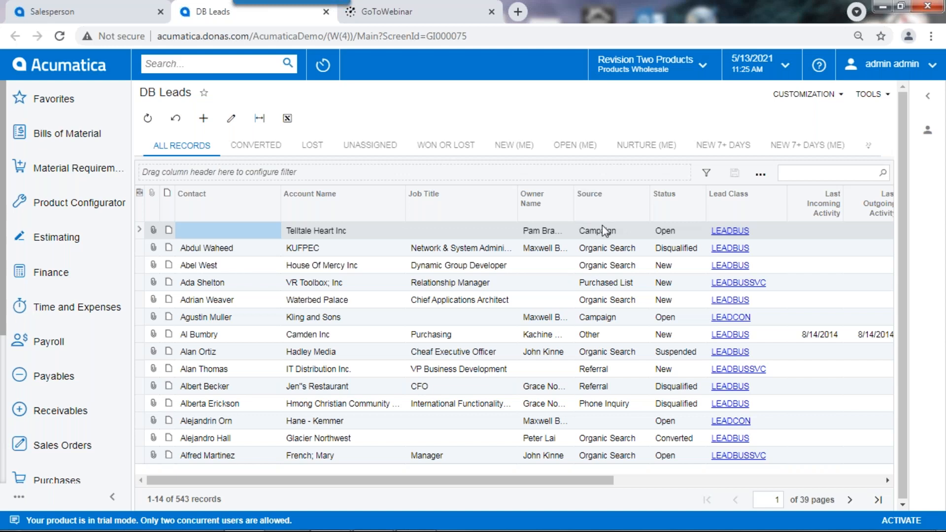
# Find the Leads form by searching the system for "lead" and open its list
pyautogui.click(183, 63)
pyautogui.write('lead')
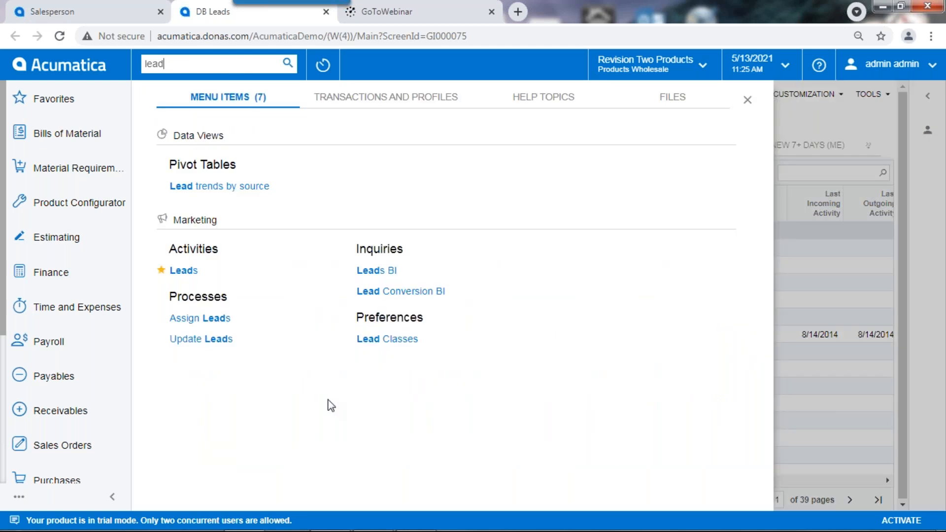
pyautogui.click(187, 270)
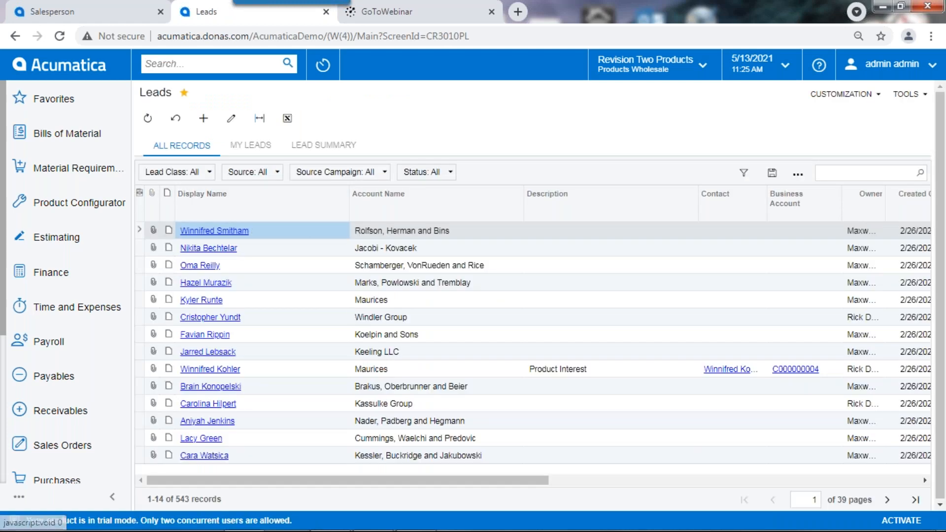
# Search the leads list for "bum" and open the matching lead from Camden Inc
pyautogui.click(848, 173)
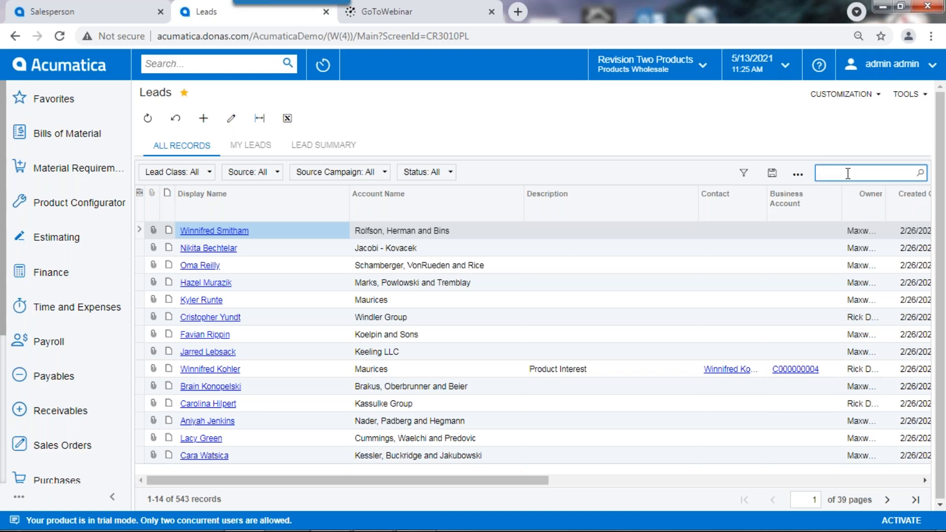
pyautogui.write('bu')
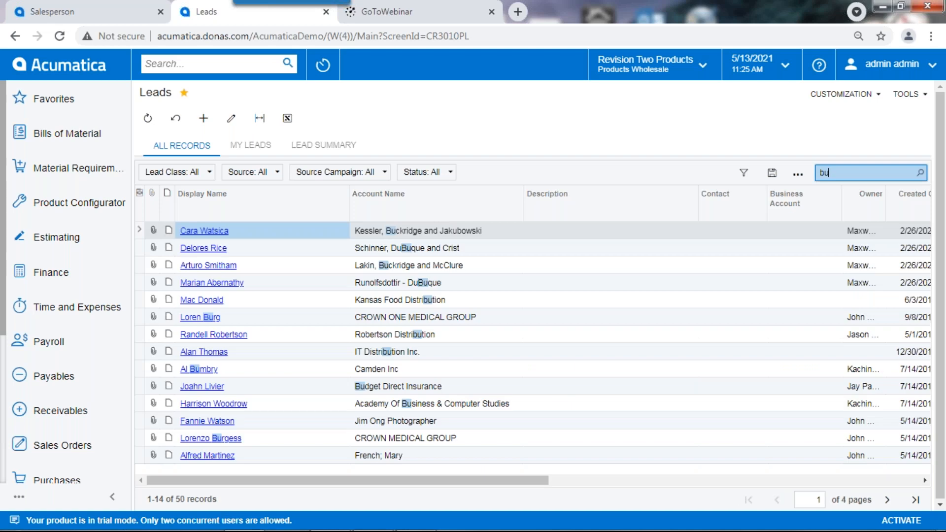
pyautogui.write('m')
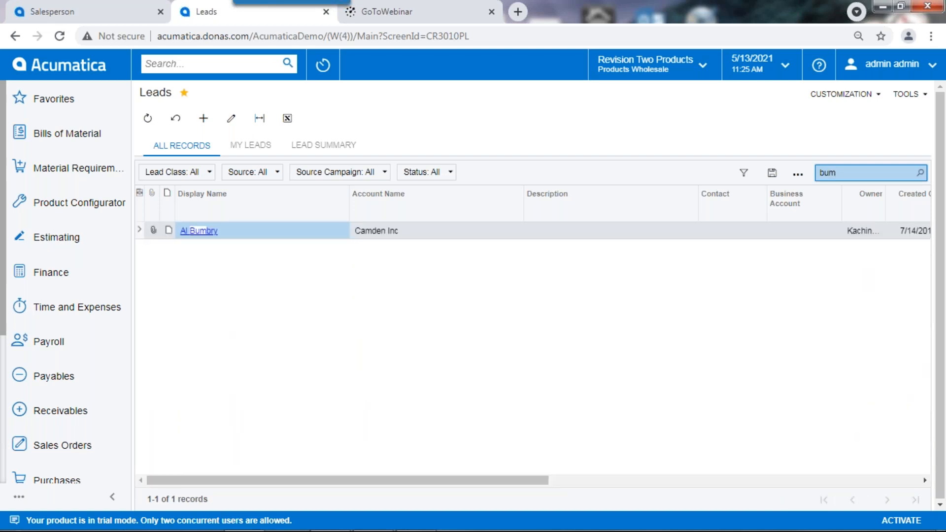
pyautogui.click(195, 232)
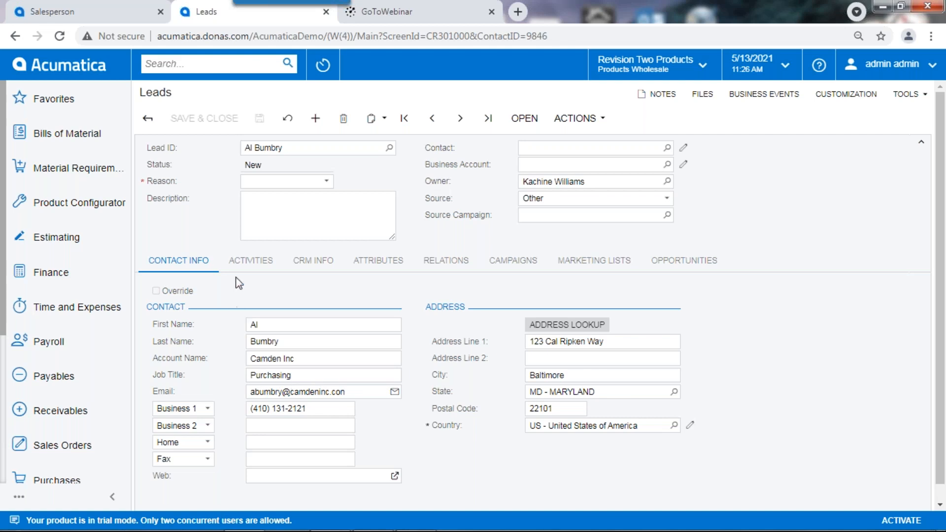
# Review the Camden Inc lead's activities, CRM info, attributes, relations, campaigns and marketing lists
pyautogui.click(243, 262)
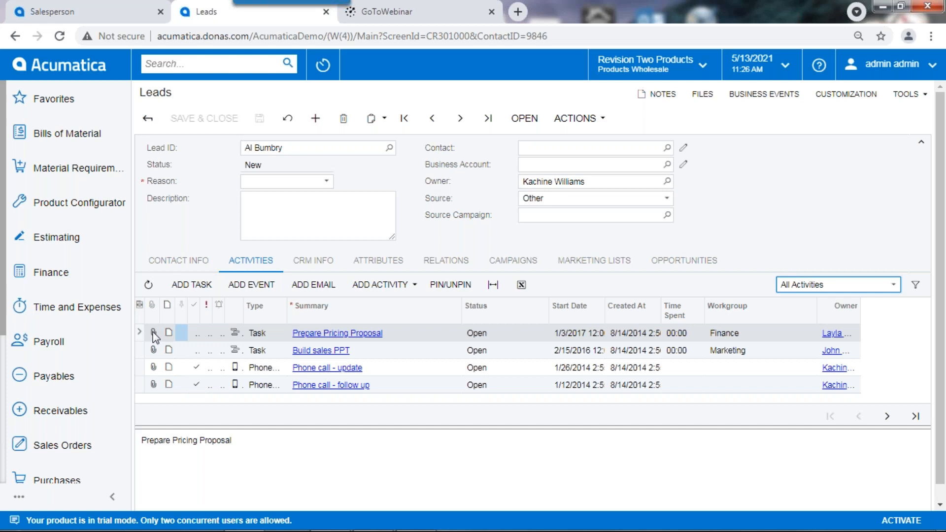
pyautogui.click(323, 271)
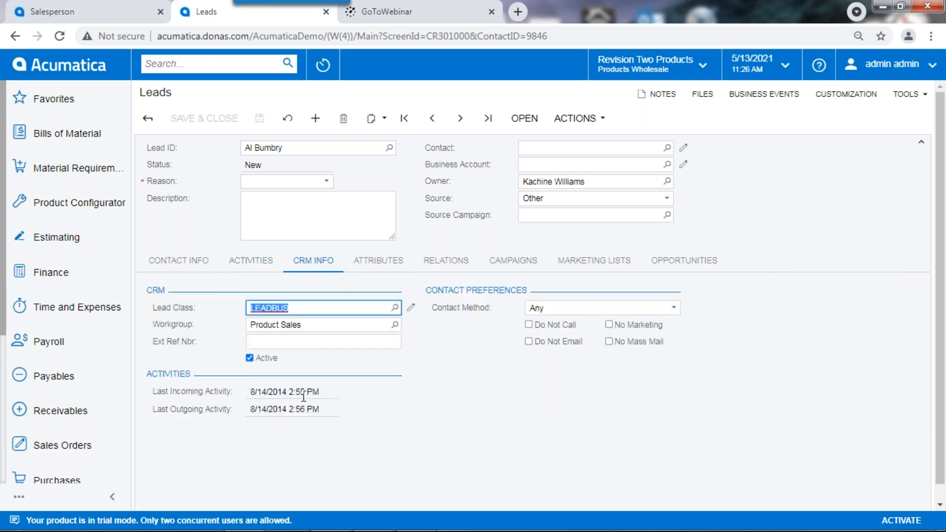
pyautogui.click(378, 269)
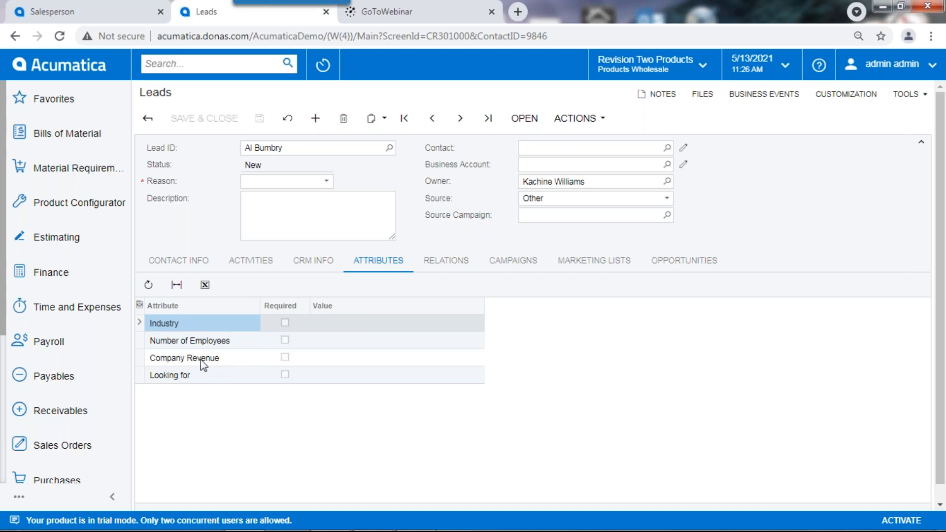
pyautogui.click(457, 265)
pyautogui.click(513, 260)
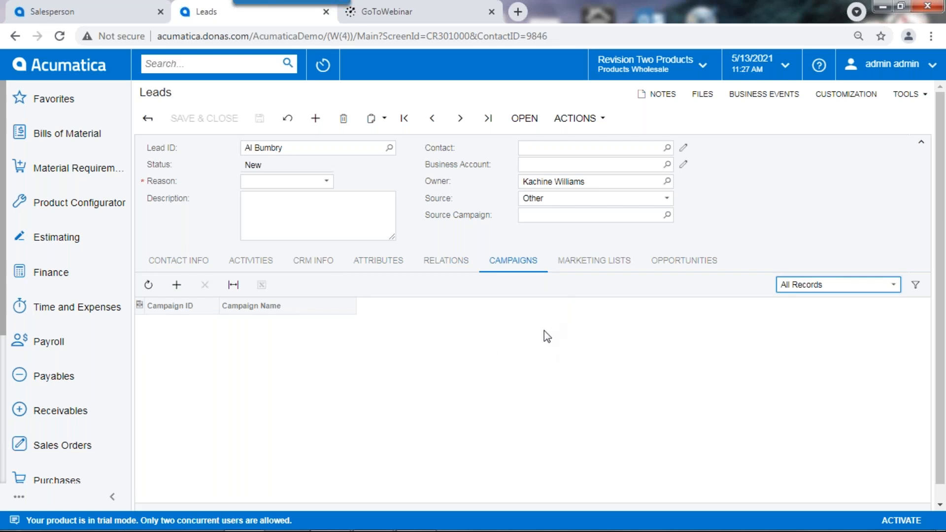
pyautogui.click(594, 261)
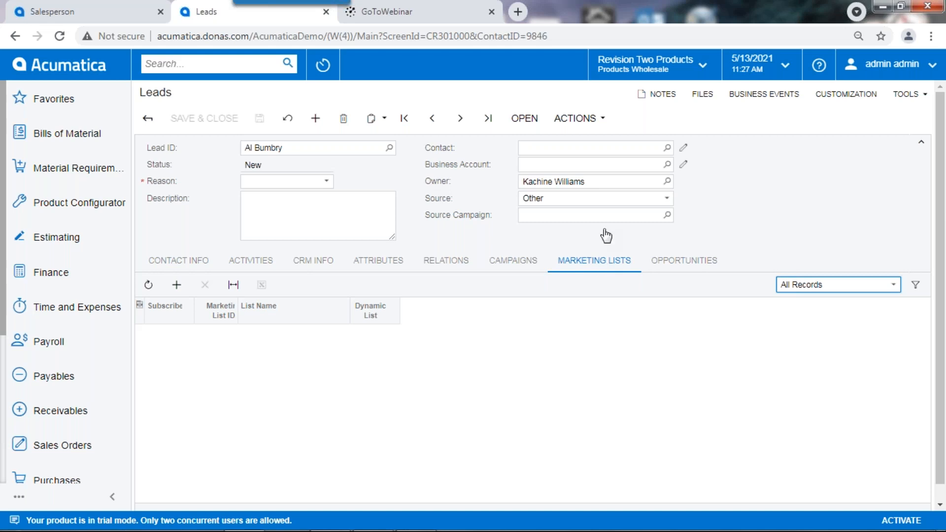
# Return to the leads list, search it for "west", and open the lead from House Of Mercy Inc
pyautogui.click(15, 37)
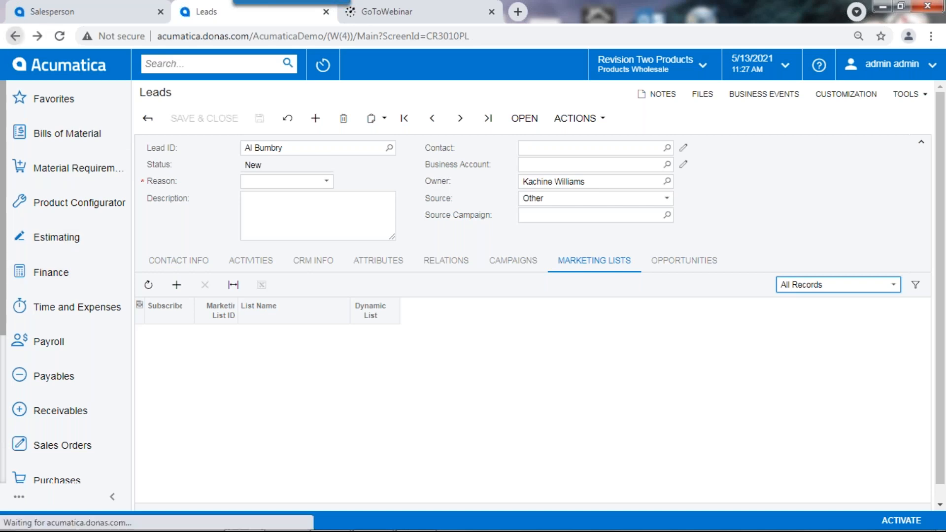
pyautogui.doubleClick(839, 173)
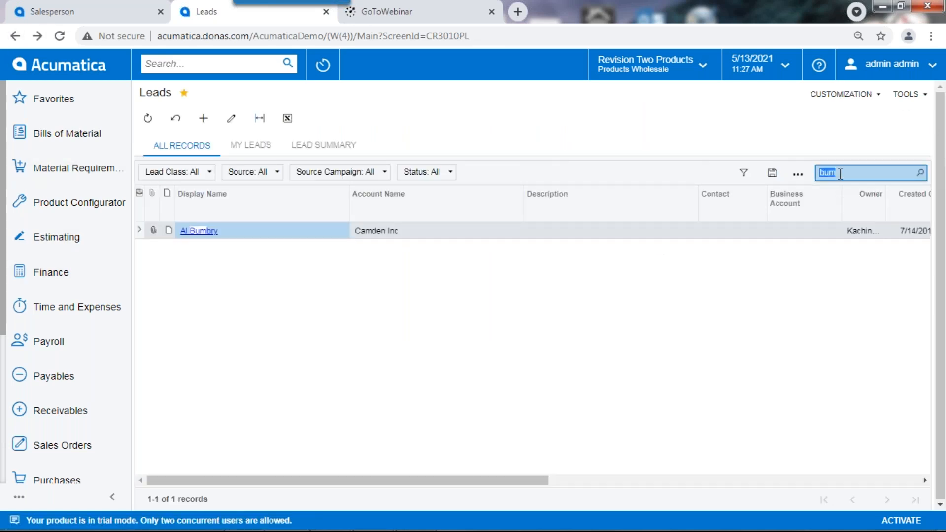
pyautogui.write('west')
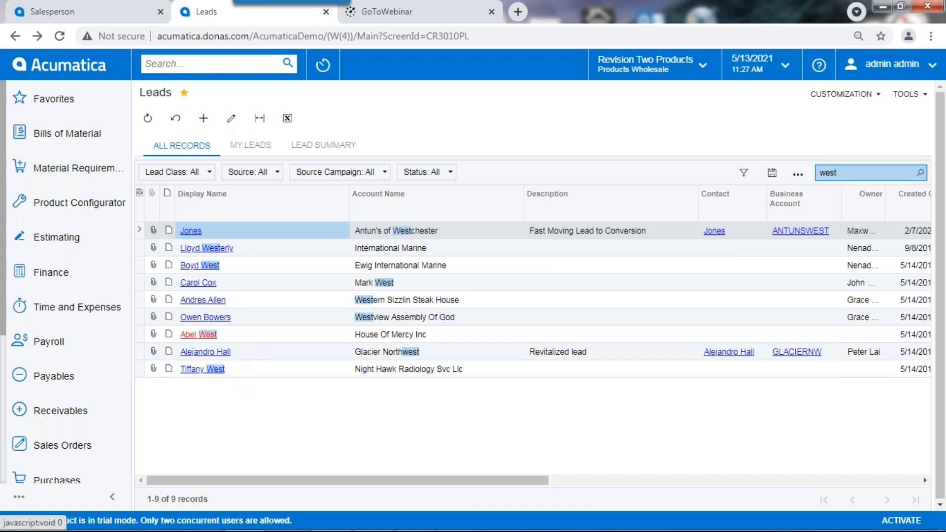
pyautogui.click(207, 334)
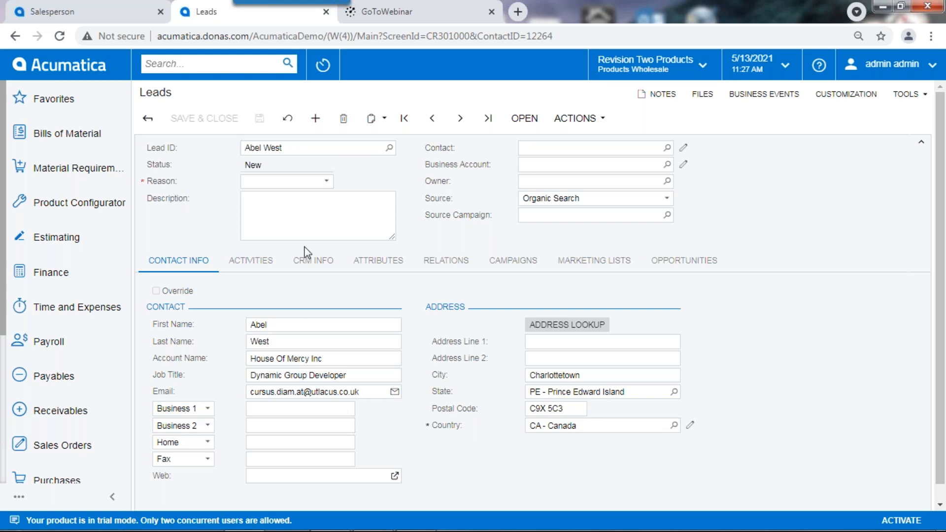
# Review the House Of Mercy Inc lead's activities, CRM info, attributes and relations, ending back on its contact info
pyautogui.click(231, 269)
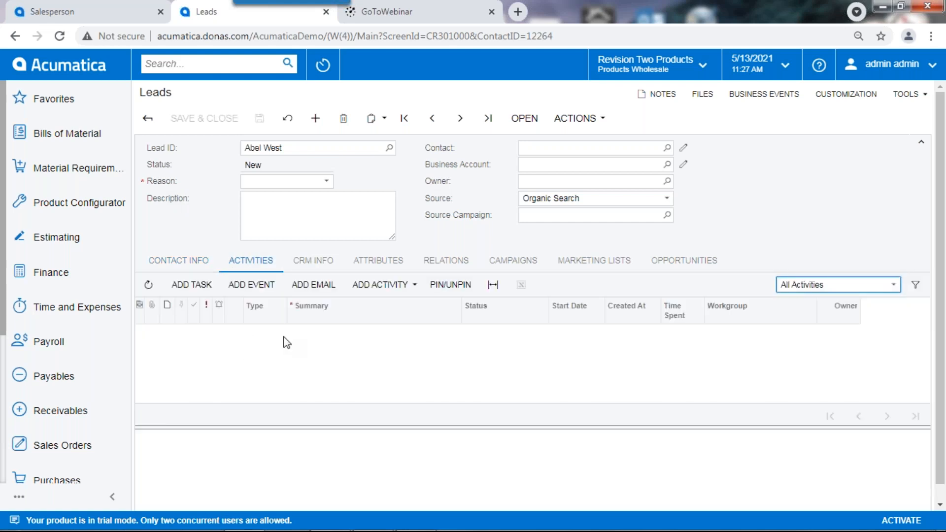
pyautogui.click(319, 265)
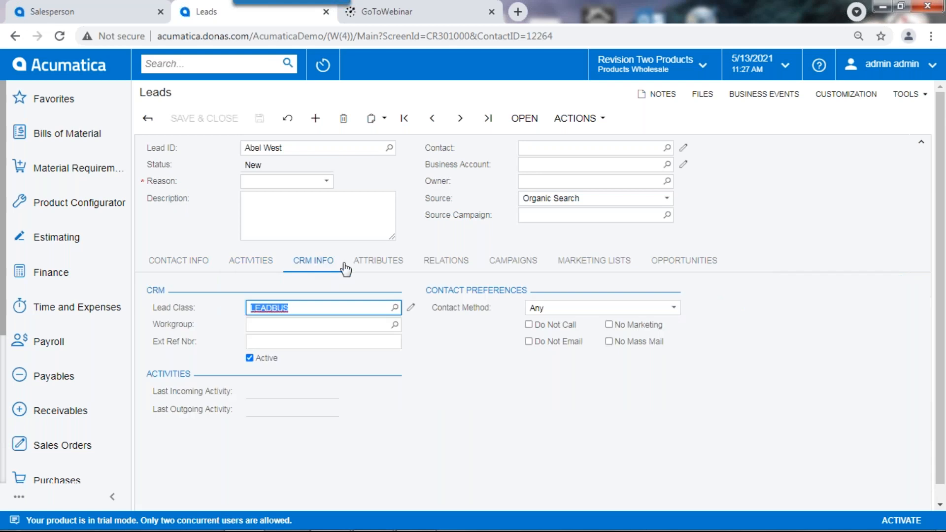
pyautogui.click(373, 267)
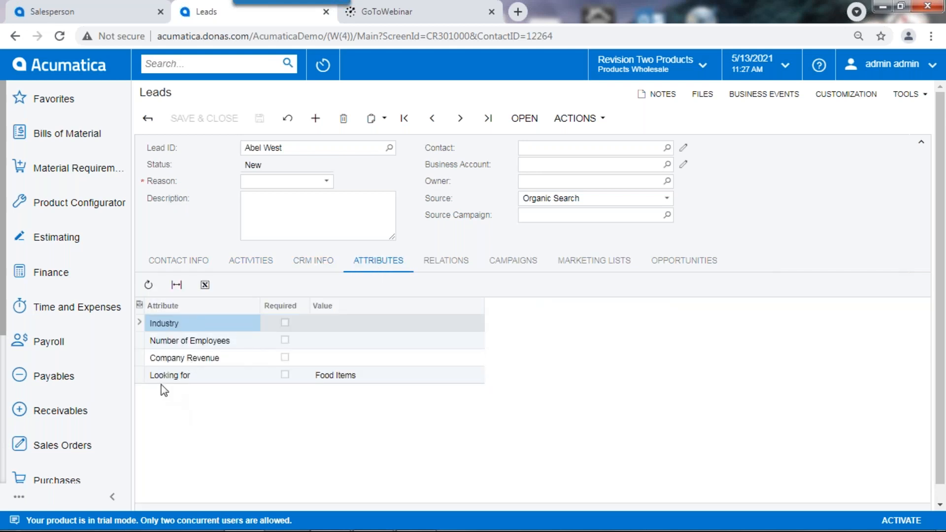
pyautogui.click(445, 261)
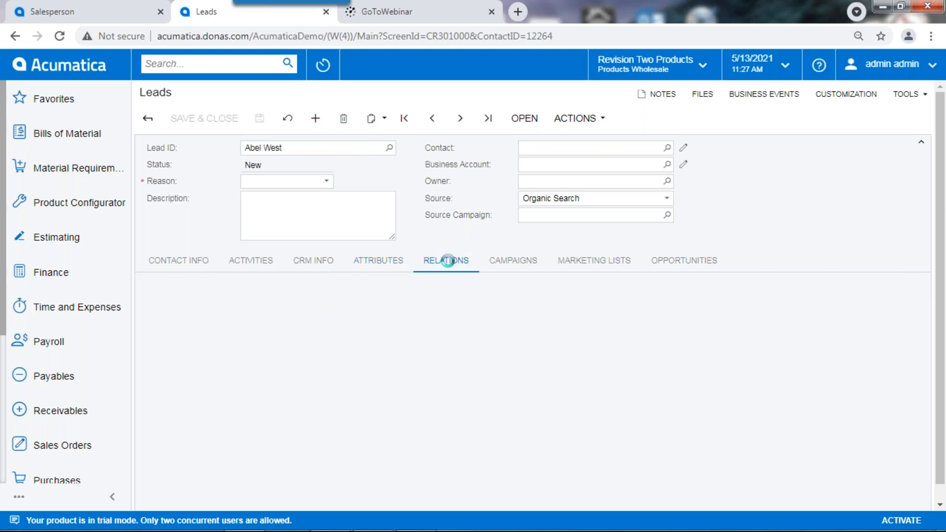
pyautogui.click(166, 261)
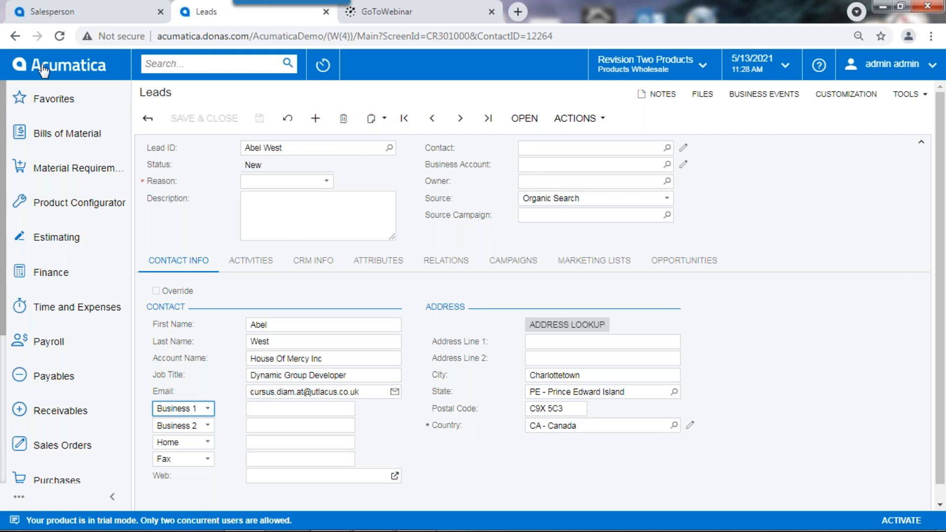
# Go to the favorite Opportunities list, search it for "347", and open opportunity OP000347 from El Centro Books
pyautogui.click(49, 99)
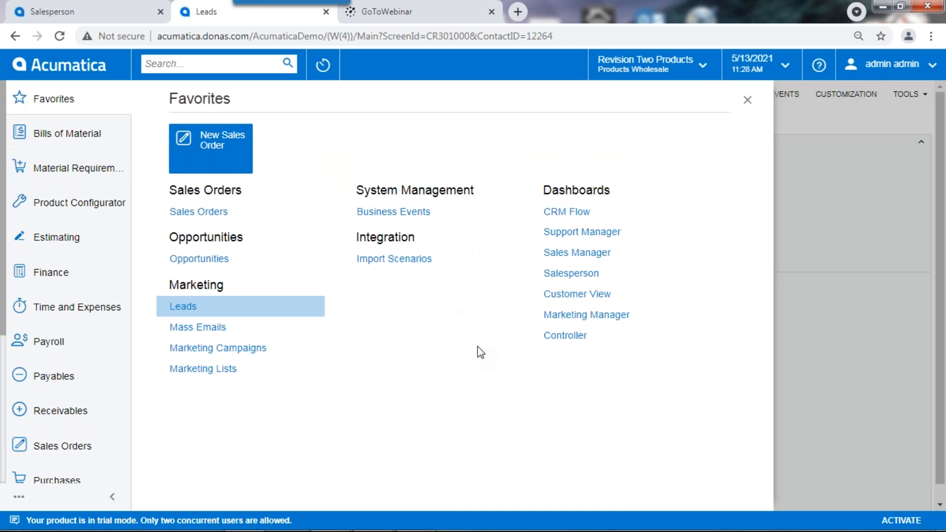
pyautogui.click(209, 259)
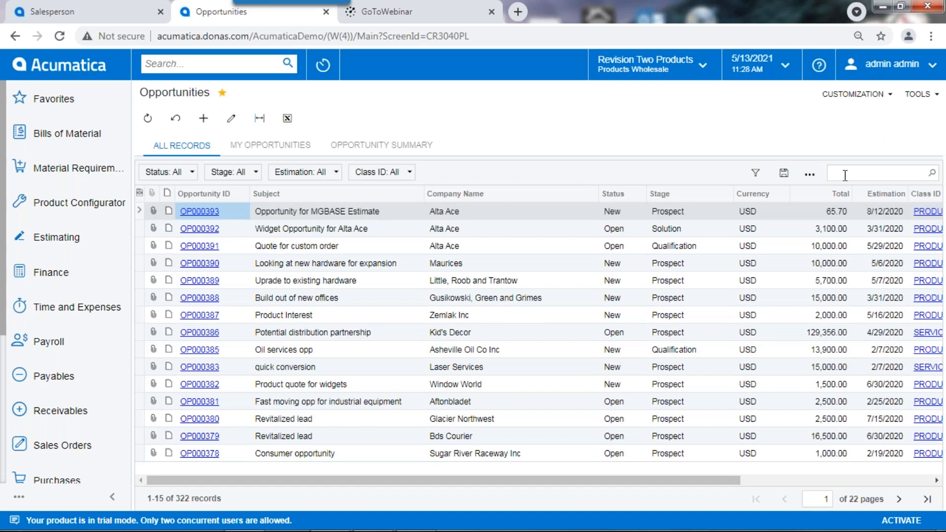
pyautogui.click(844, 175)
pyautogui.write('347')
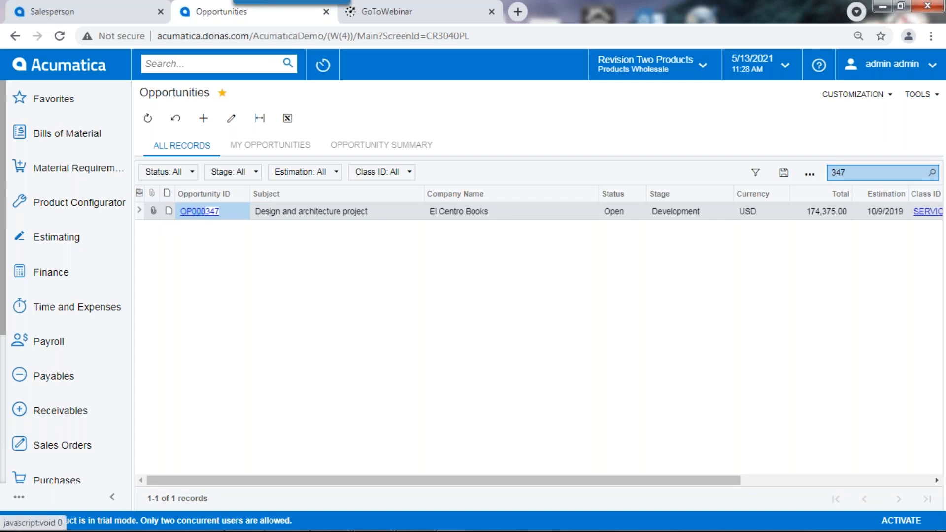
pyautogui.click(200, 211)
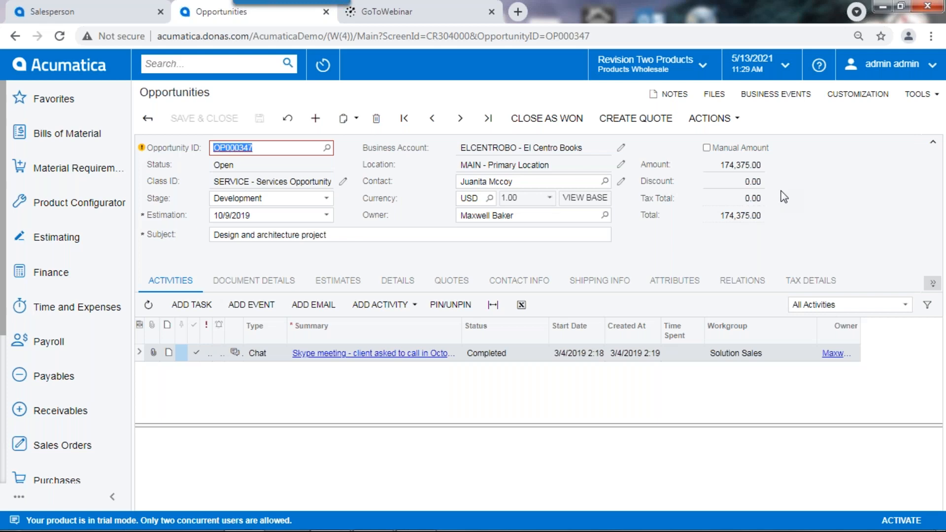
# On the opportunity's details, change the stage to Proof to check the forecasting, and set the stage back to Development
pyautogui.click(397, 285)
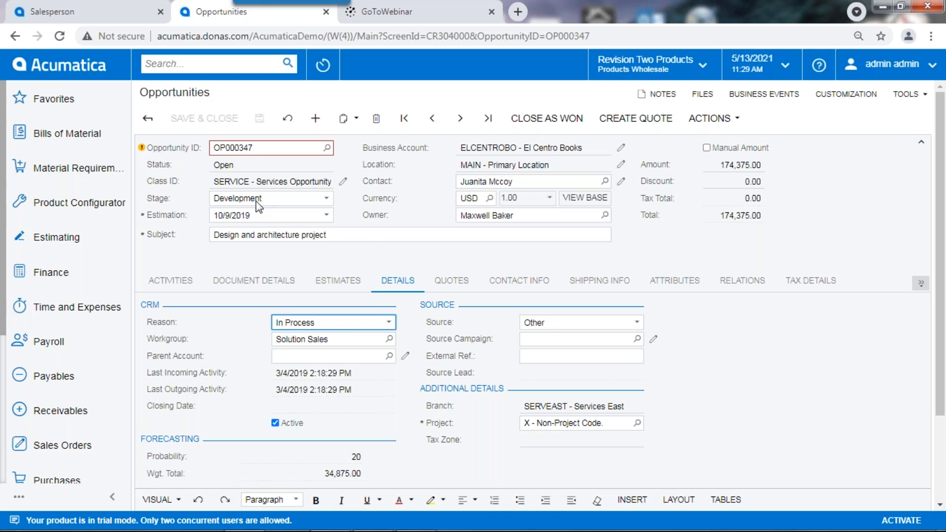
pyautogui.click(328, 200)
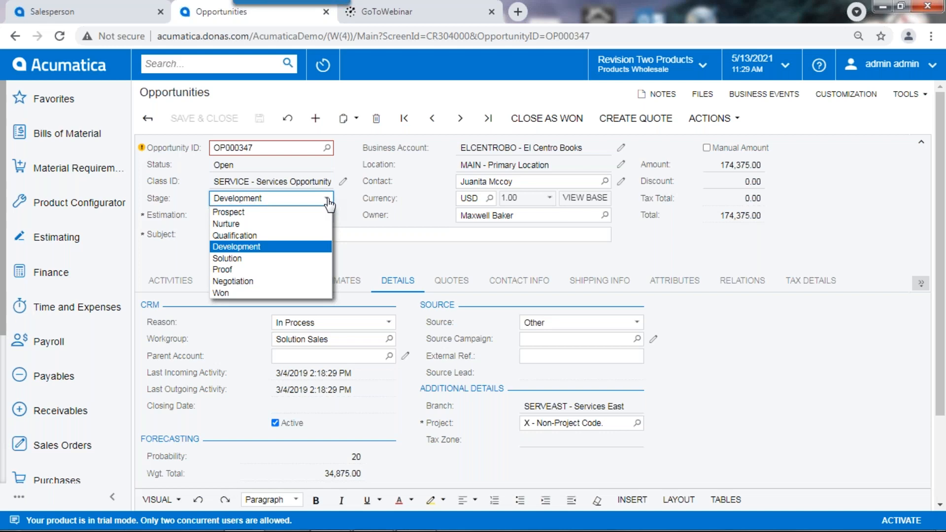
pyautogui.click(797, 358)
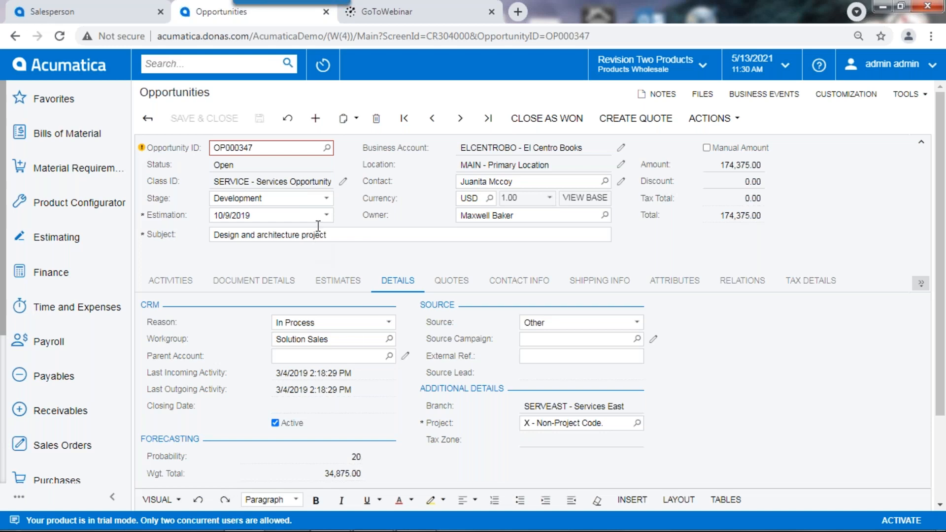
pyautogui.click(324, 198)
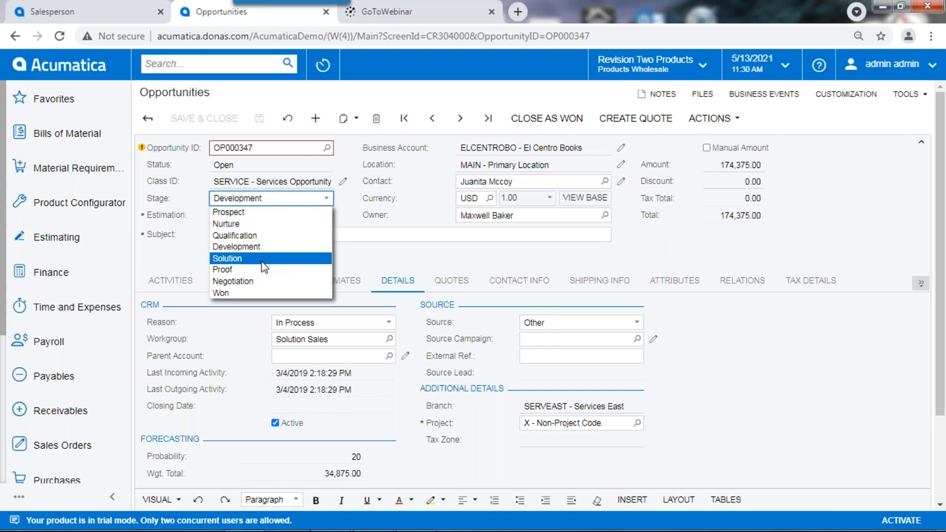
pyautogui.click(233, 269)
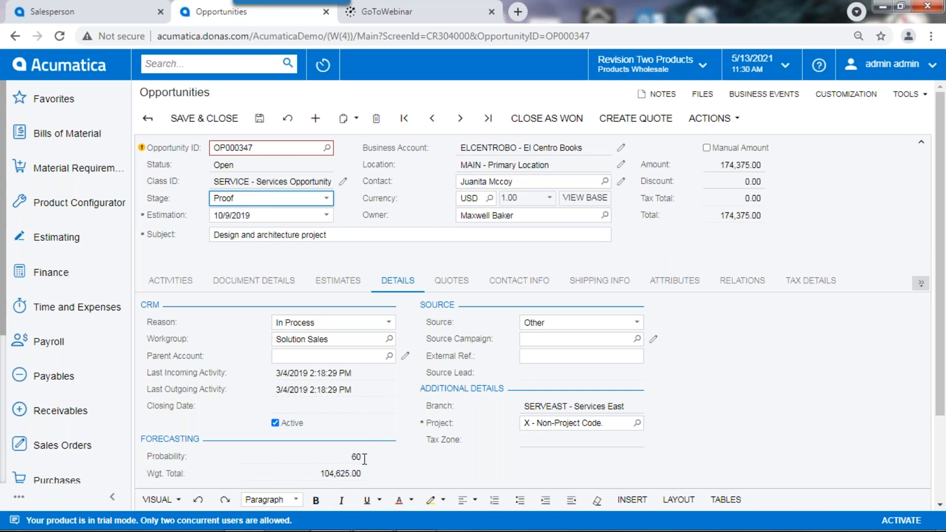
pyautogui.click(327, 198)
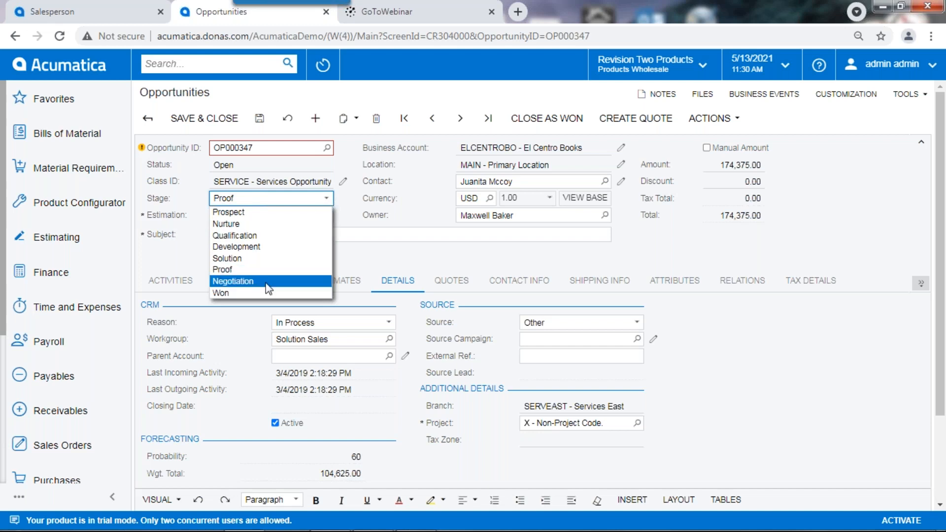
pyautogui.click(255, 247)
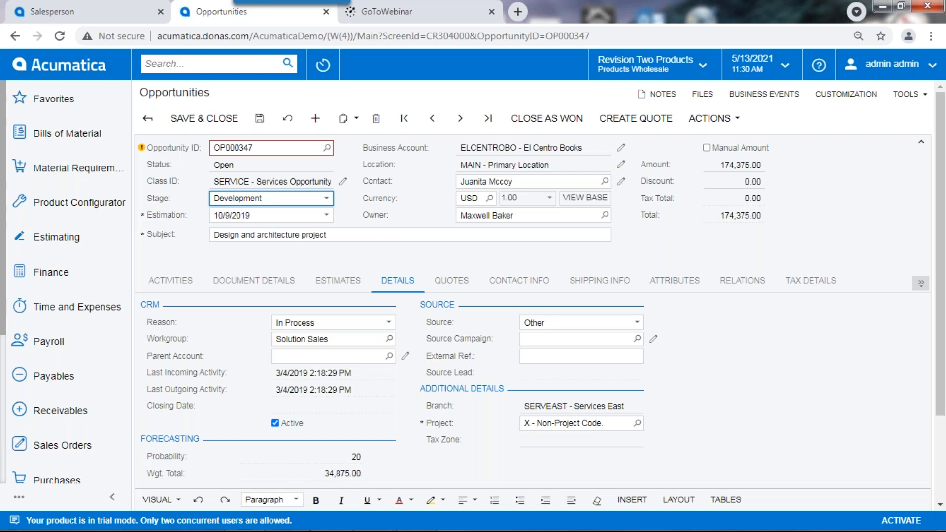
# Open the primary quote Q000006 from the opportunity's quotes and generate its printable sales quote
pyautogui.click(451, 281)
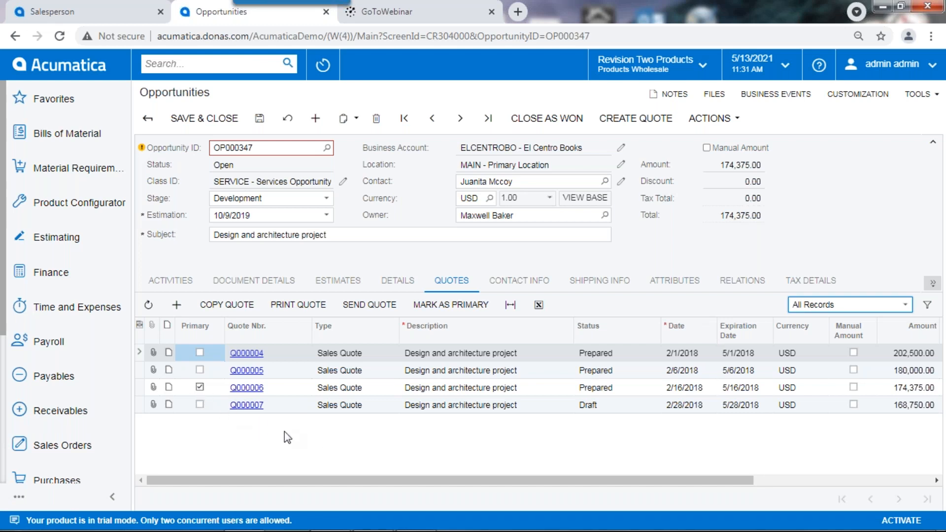
pyautogui.click(246, 387)
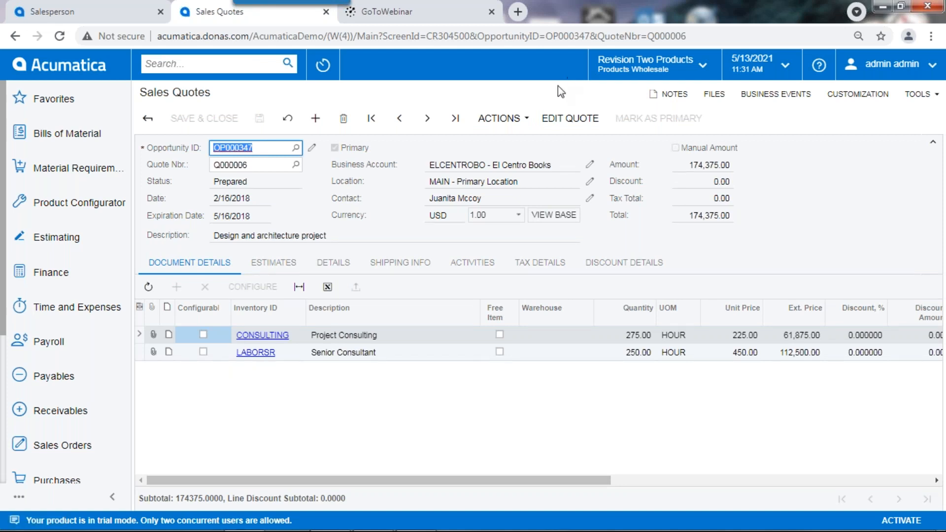
pyautogui.click(526, 118)
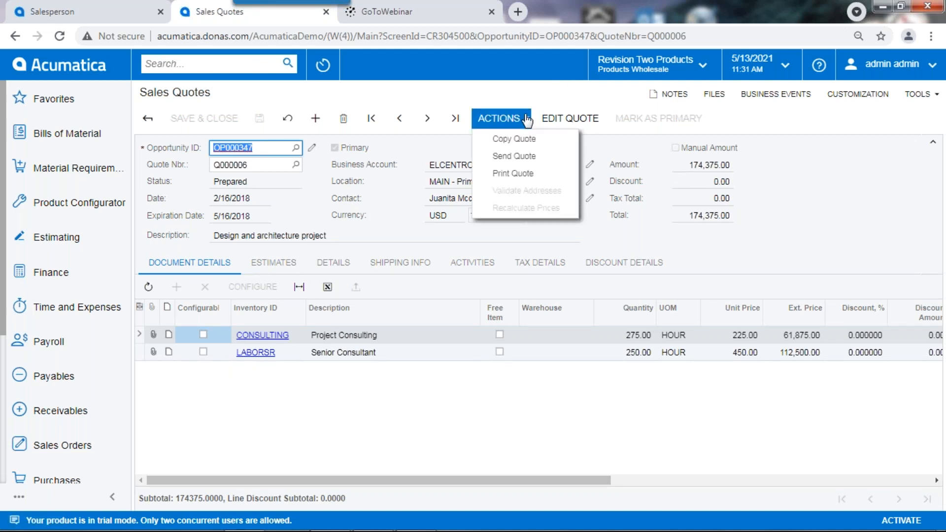
pyautogui.click(542, 174)
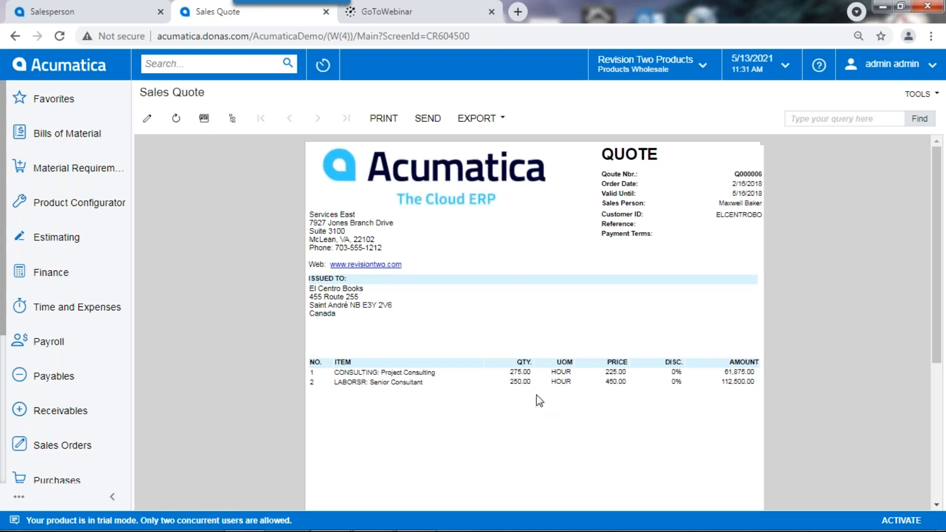
# Leave the printed quote, return to opportunity OP000347, and review its list of quotes
pyautogui.click(14, 37)
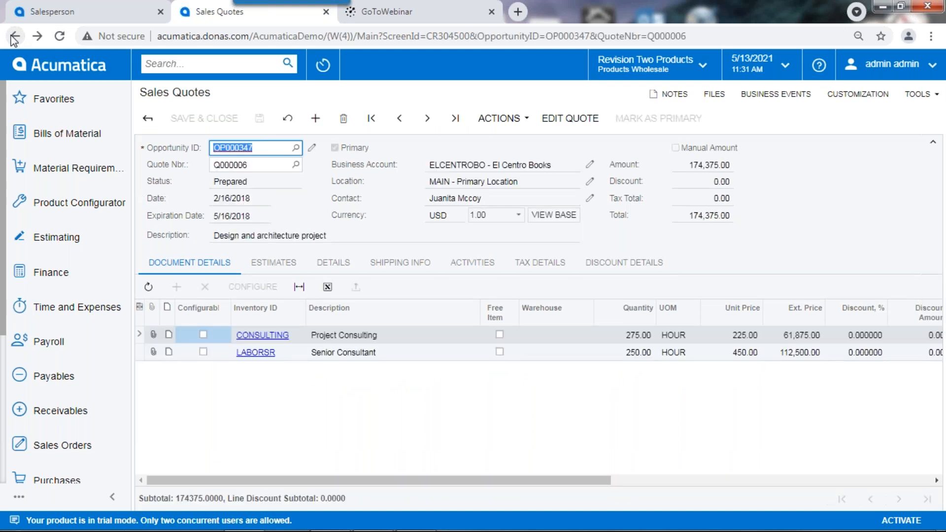
pyautogui.click(15, 37)
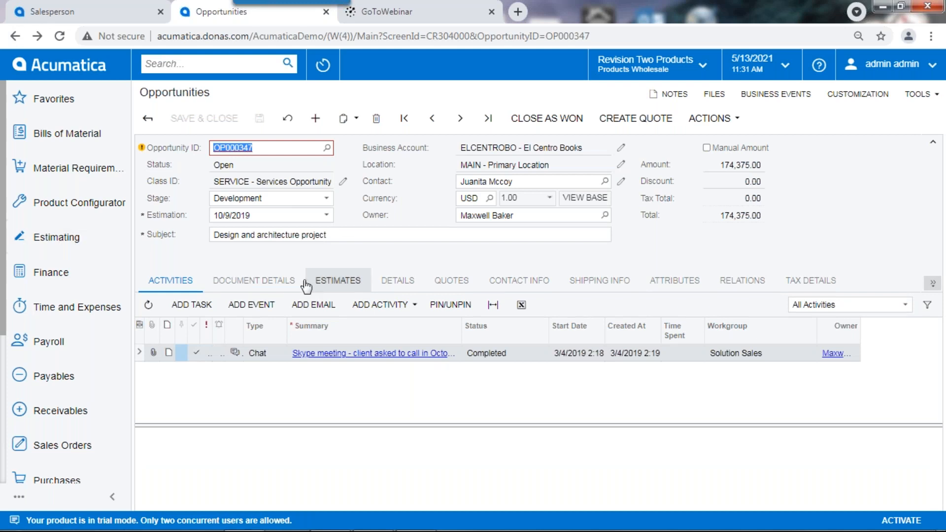
pyautogui.click(451, 281)
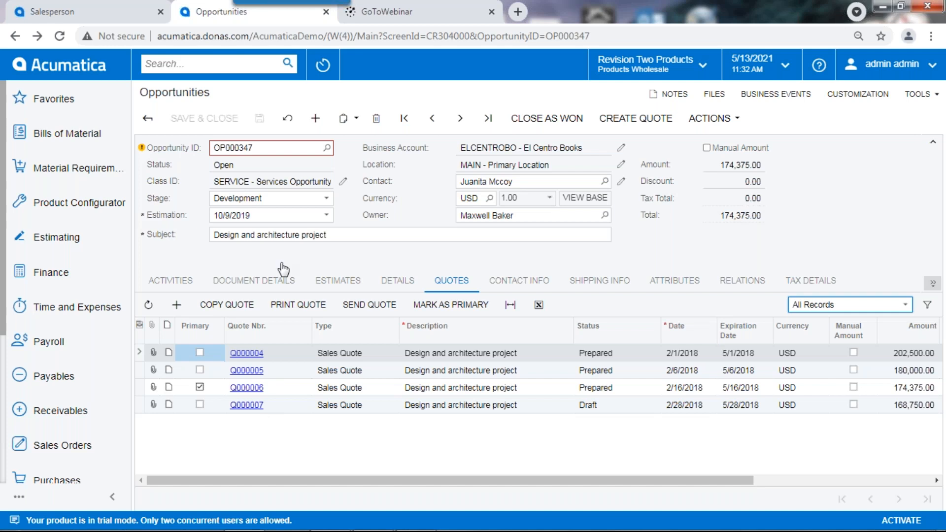
# Return to the opportunities list, search it for "376", and open opportunity OP000376 from Plaza Construction
pyautogui.click(16, 36)
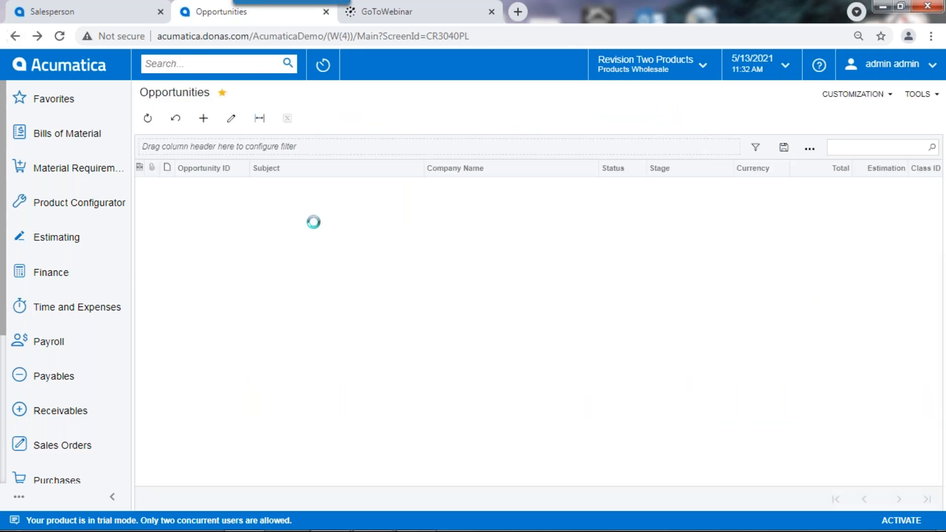
pyautogui.doubleClick(864, 171)
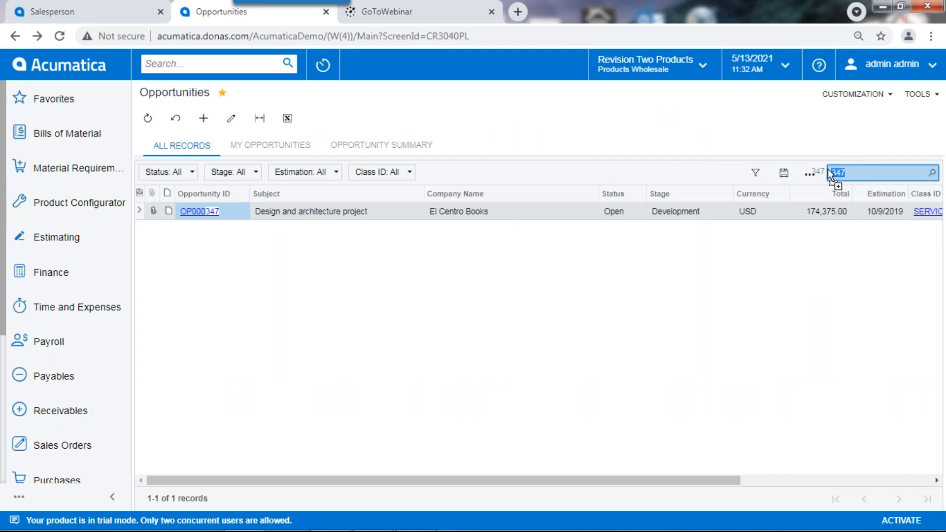
pyautogui.write('376')
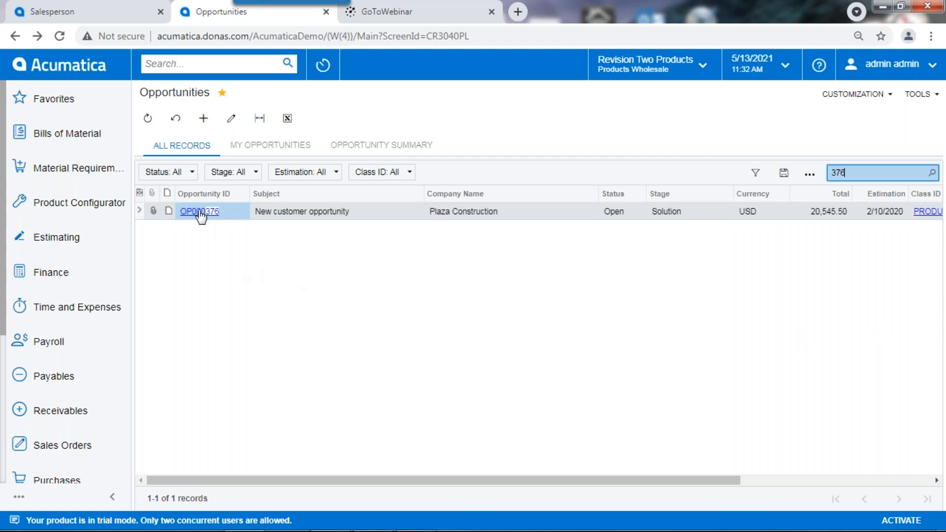
pyautogui.click(199, 211)
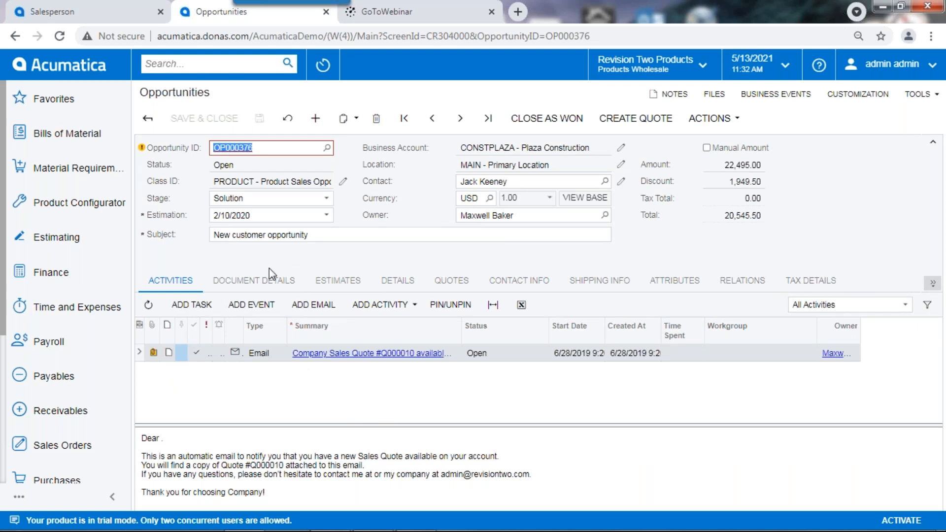
# Review the Plaza Construction opportunity's quotes, its available actions, and its activities
pyautogui.click(452, 283)
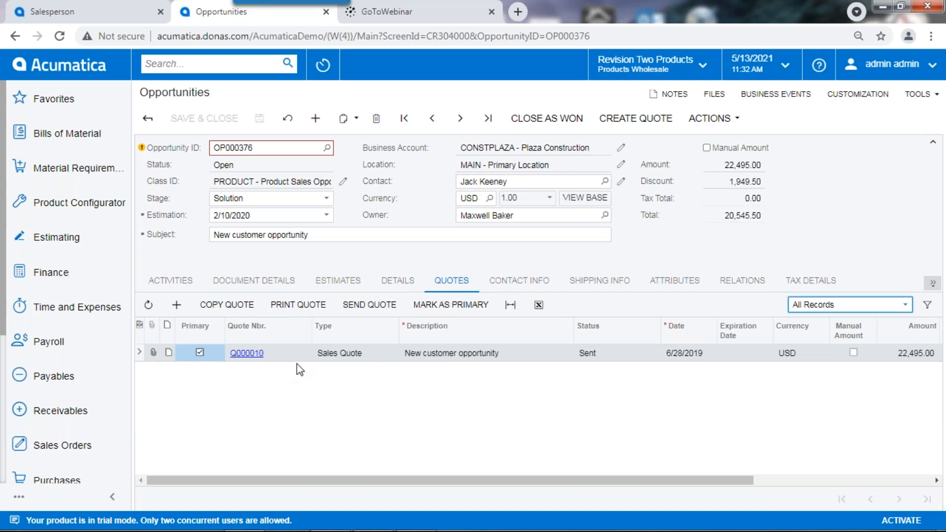
pyautogui.moveTo(142, 148)
pyautogui.click(712, 119)
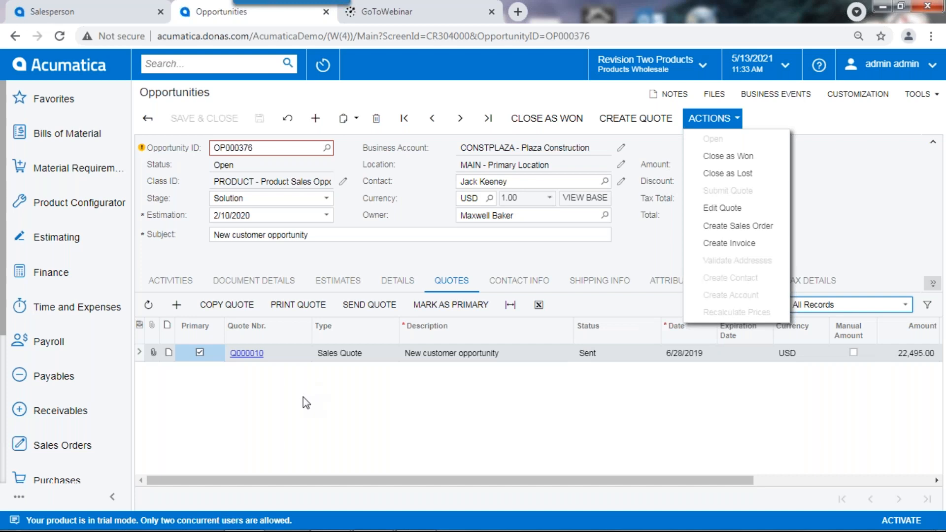
pyautogui.click(170, 280)
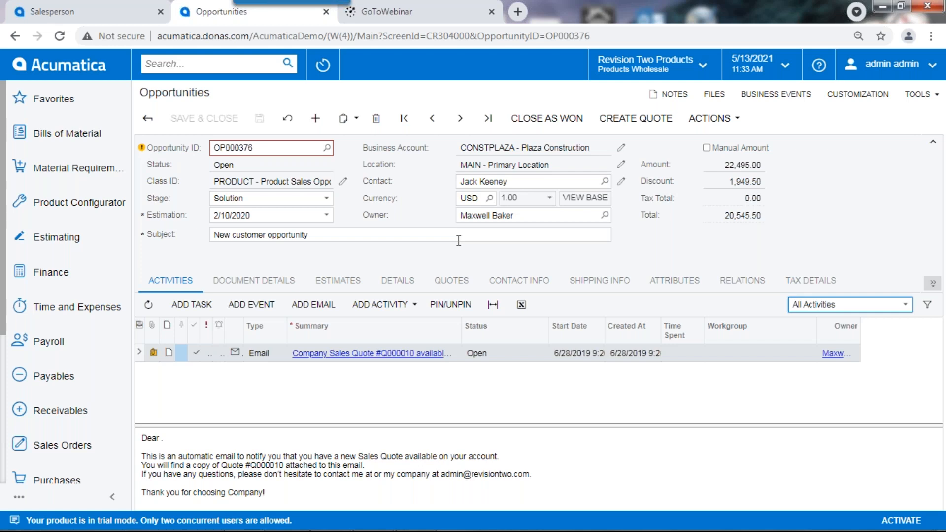
# Reopen opportunity OP000376, create a Sales Order type order from it with configurations copied, and discard the unsaved order
pyautogui.click(155, 124)
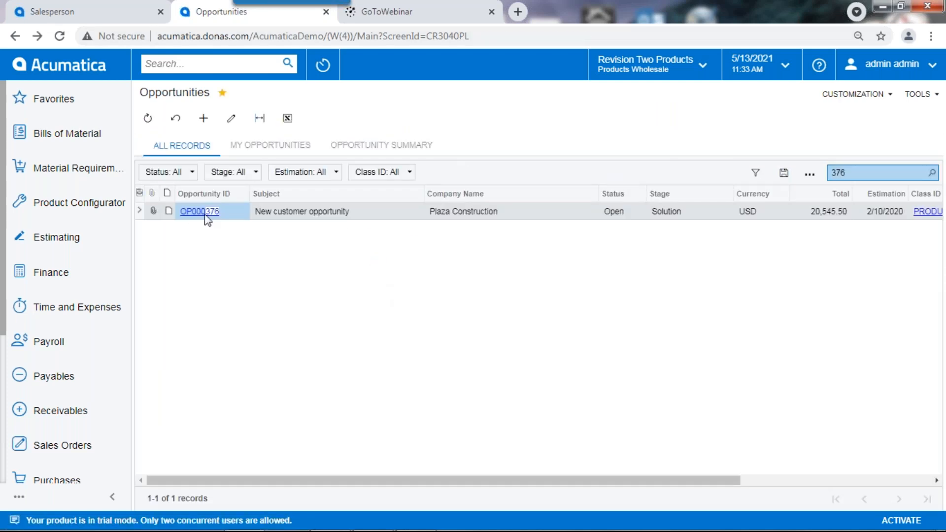
pyautogui.click(199, 211)
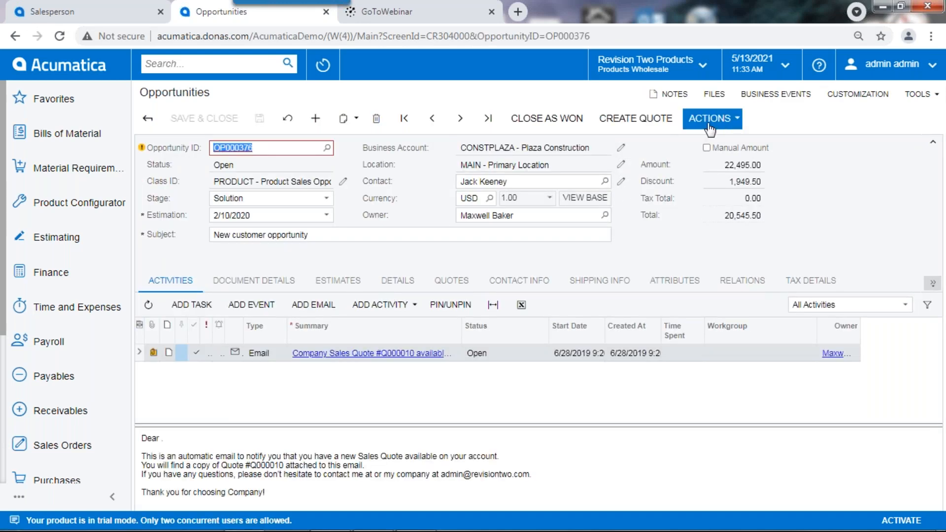
pyautogui.click(684, 126)
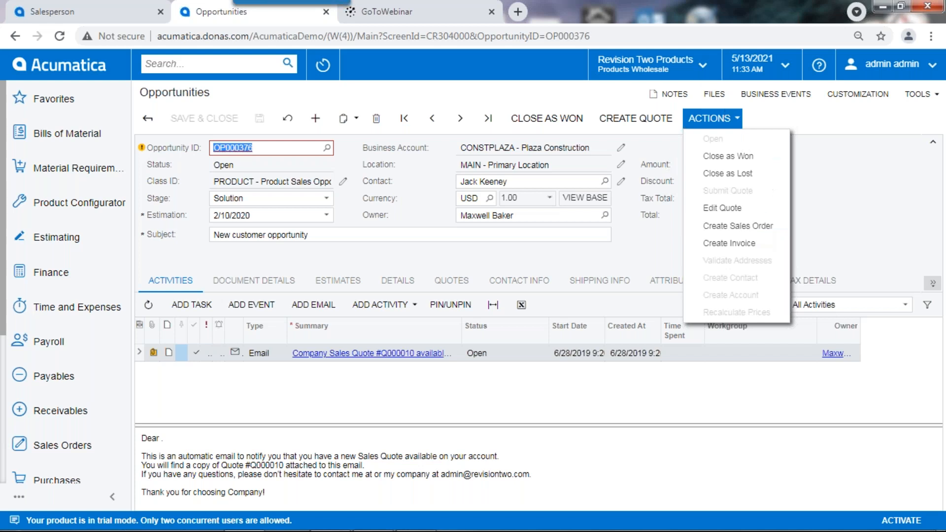
pyautogui.click(769, 230)
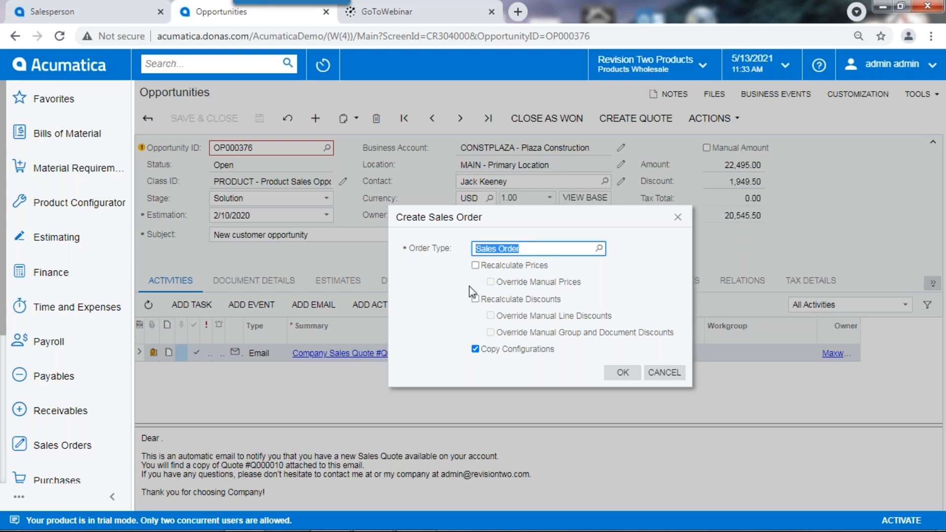
pyautogui.click(618, 373)
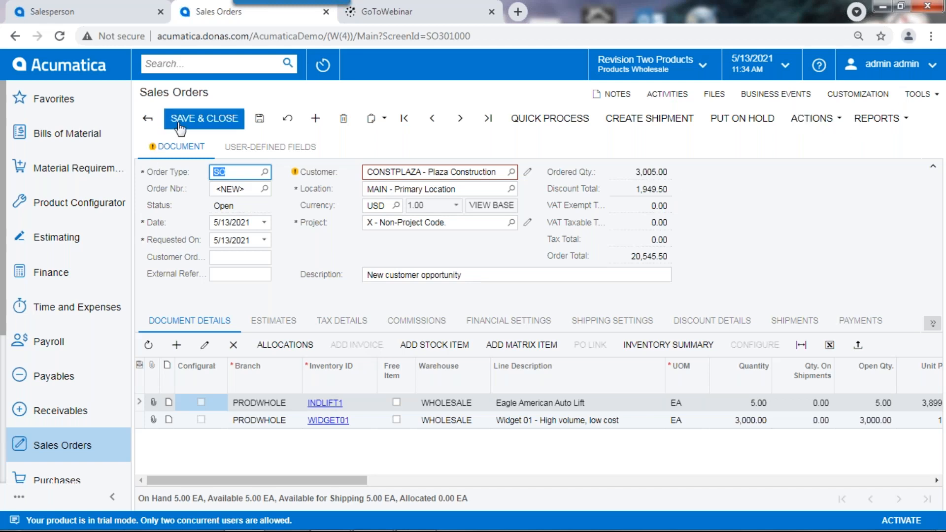
pyautogui.click(147, 118)
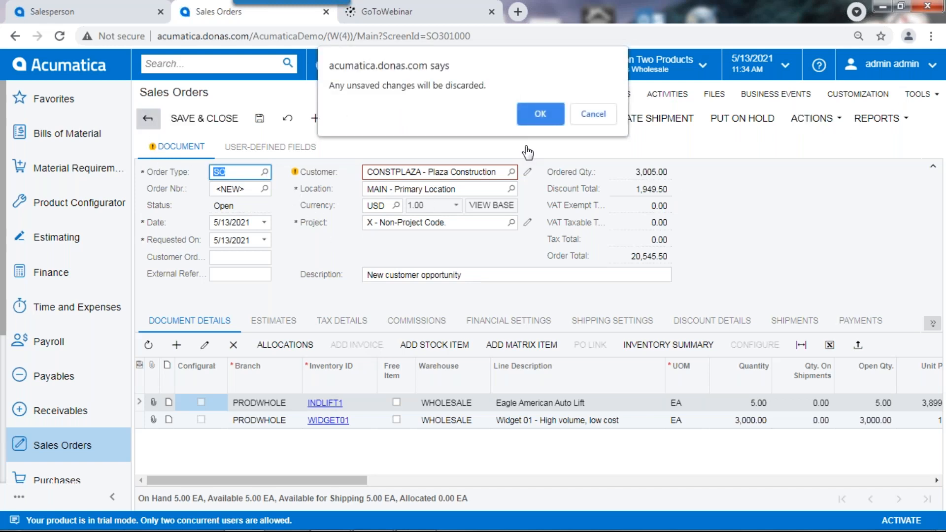
pyautogui.click(547, 109)
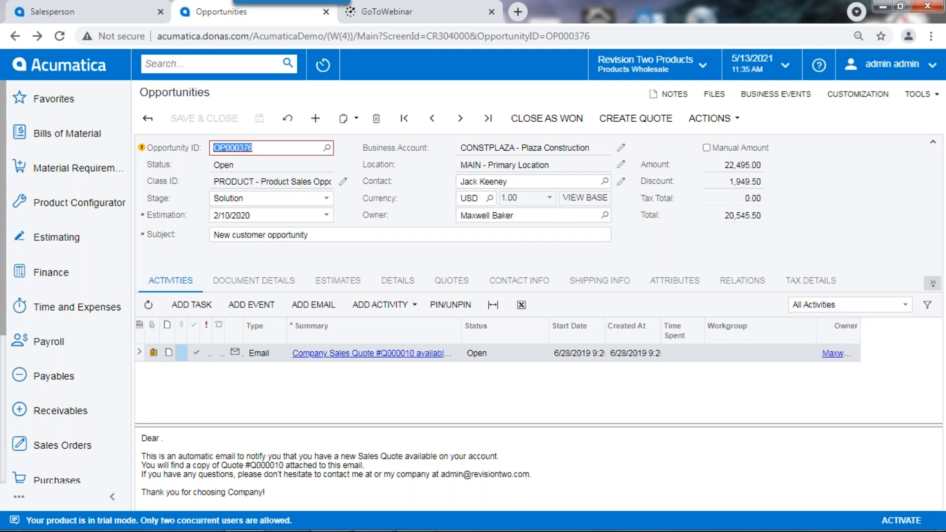
# Go to the favorite Marketing Lists screen and open the NEWLEADS marketing list
pyautogui.click(65, 99)
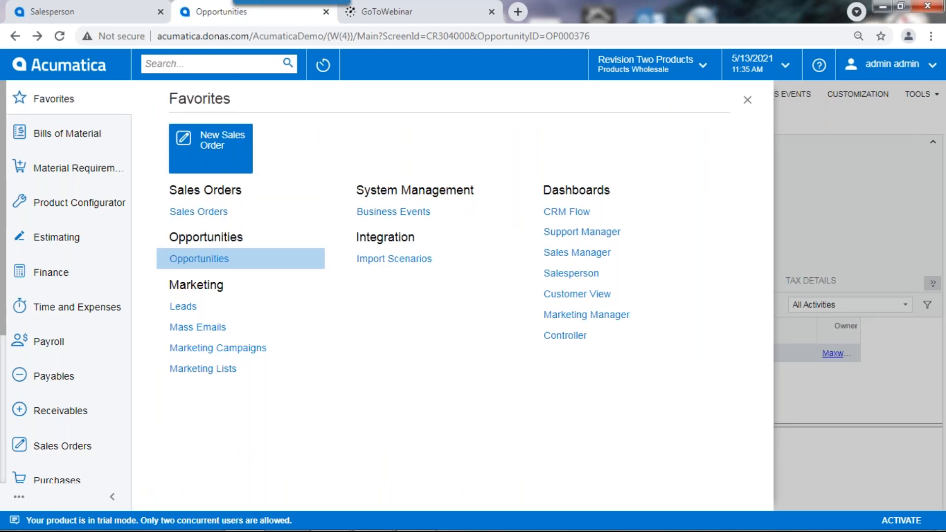
pyautogui.click(191, 369)
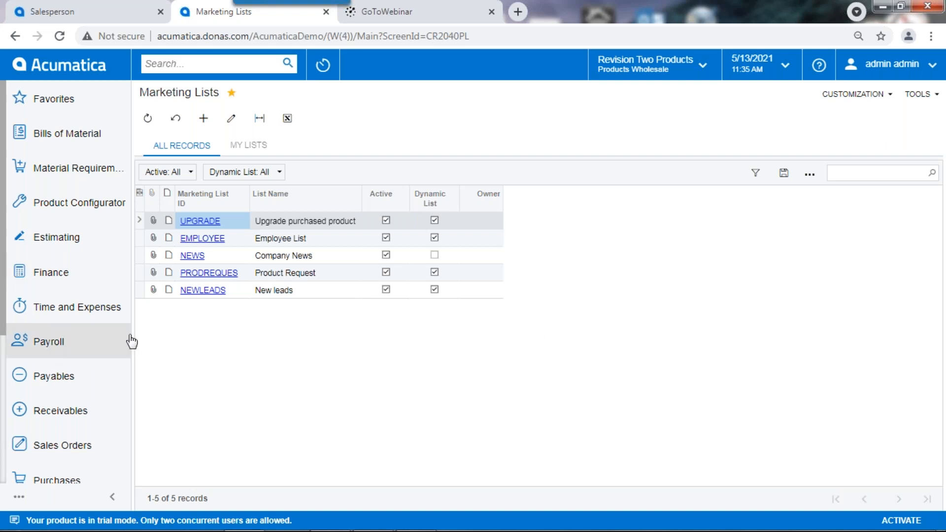
pyautogui.click(186, 290)
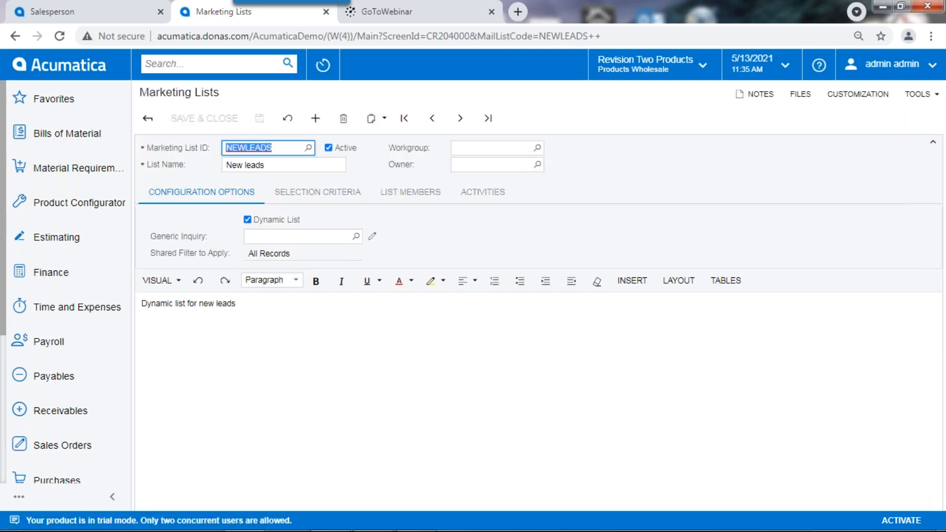
# Review the selection criteria and list members of the NEWLEADS marketing list
pyautogui.click(336, 194)
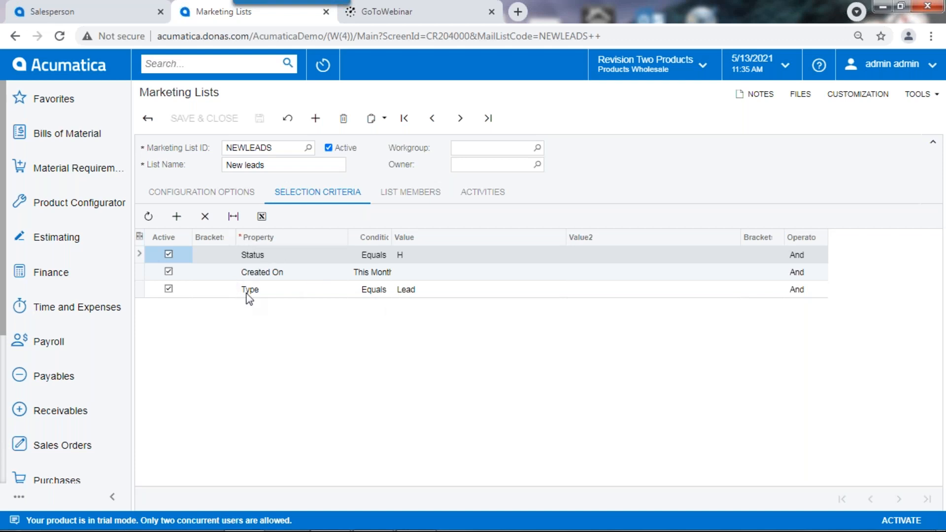
pyautogui.click(423, 197)
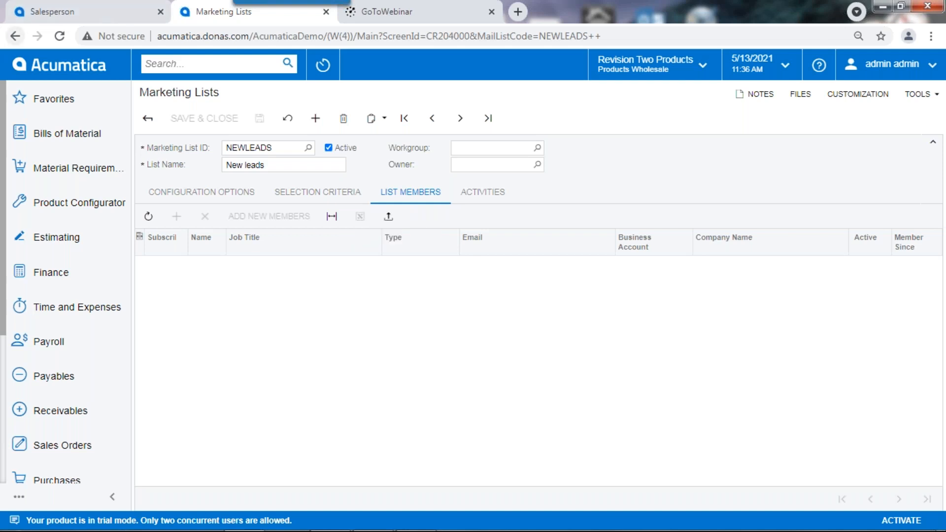
# Go to the favorite Mass Emails screen, review all records, and open the "Thank you for your interest" mass email from the drafts
pyautogui.click(55, 99)
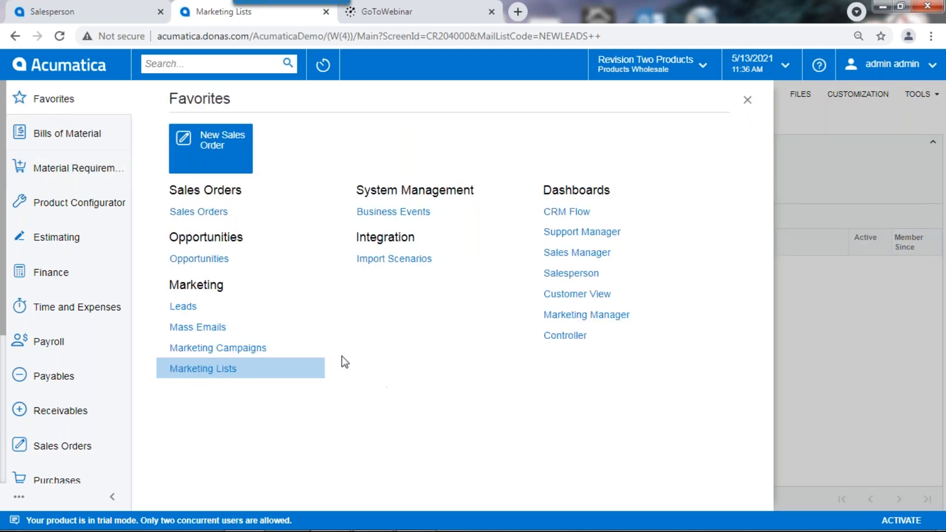
pyautogui.click(206, 329)
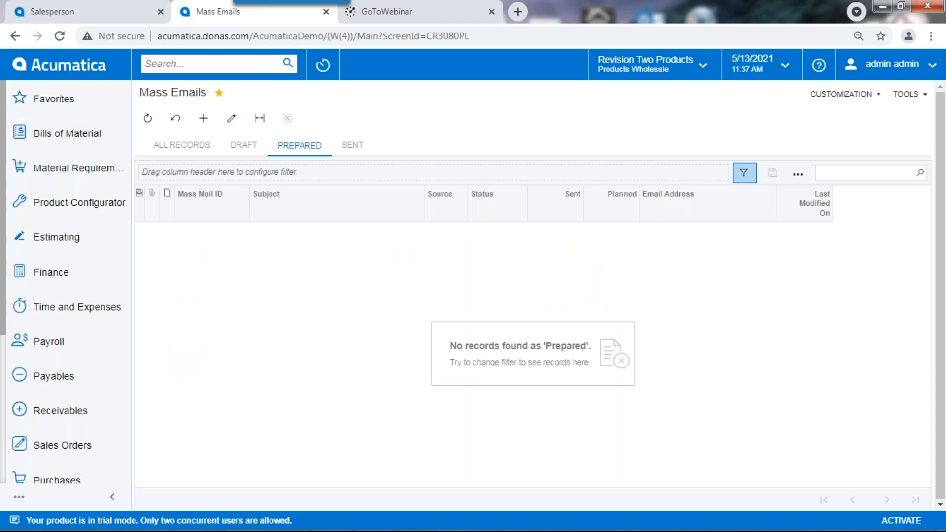
pyautogui.click(185, 148)
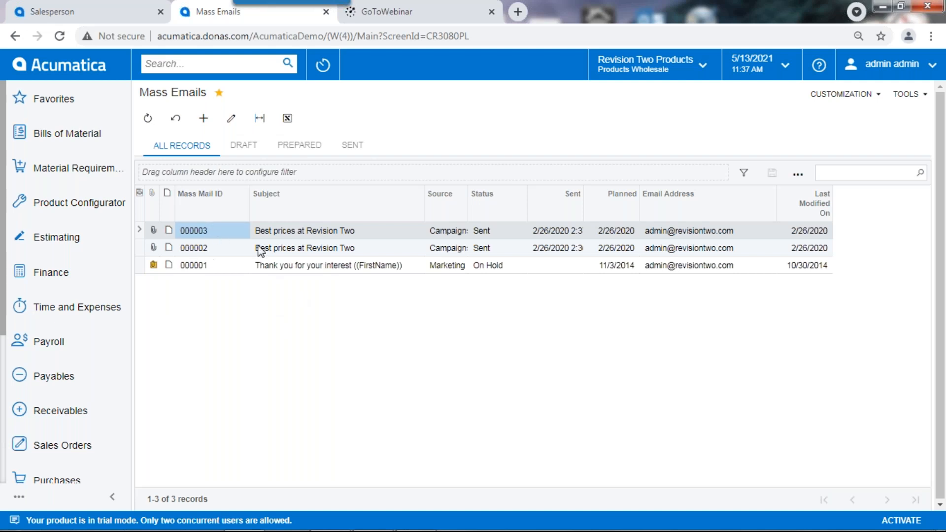
pyautogui.click(247, 145)
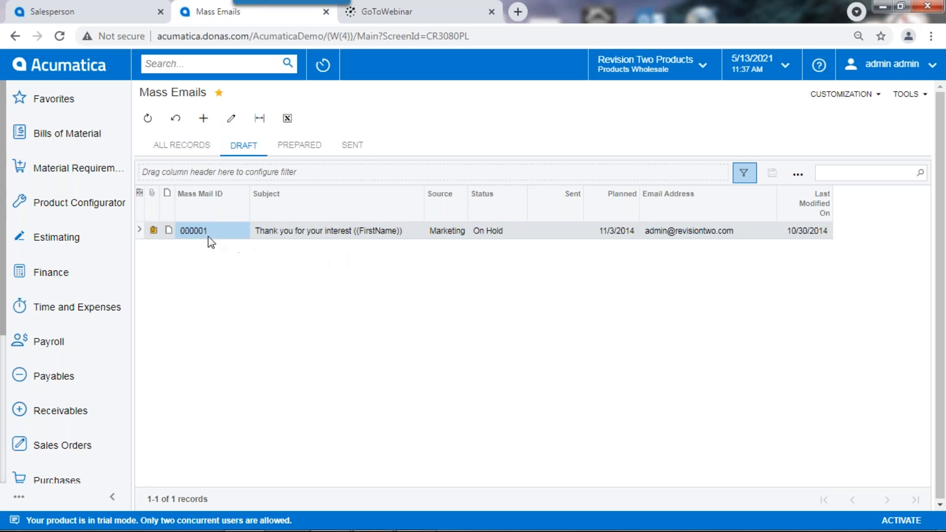
pyautogui.click(193, 231)
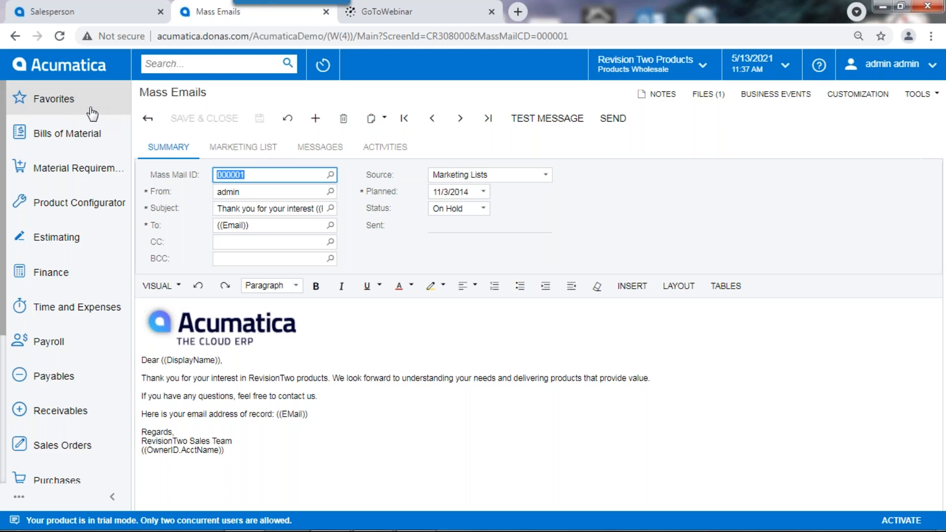
# Open the PARTNER campaign from the favorite Marketing Campaigns screen and review its activities, members, generated leads and opportunities
pyautogui.click(63, 104)
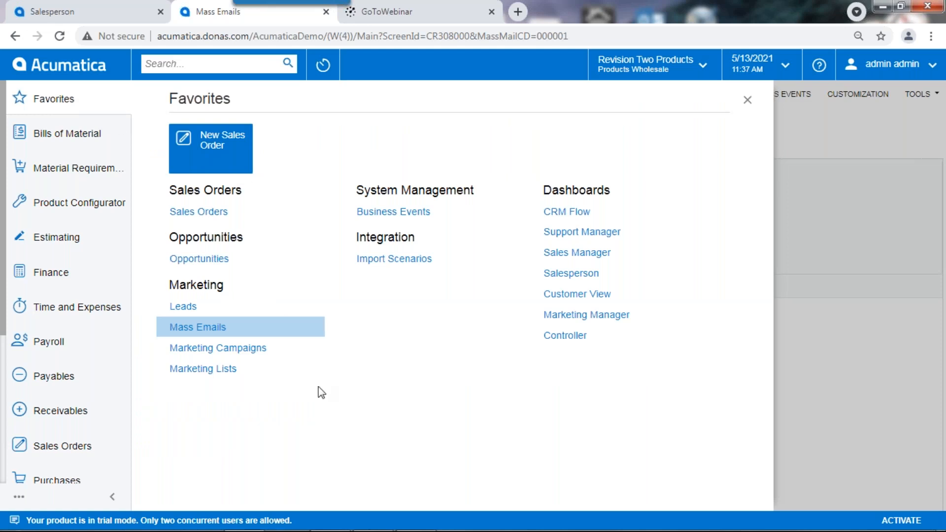
pyautogui.click(236, 350)
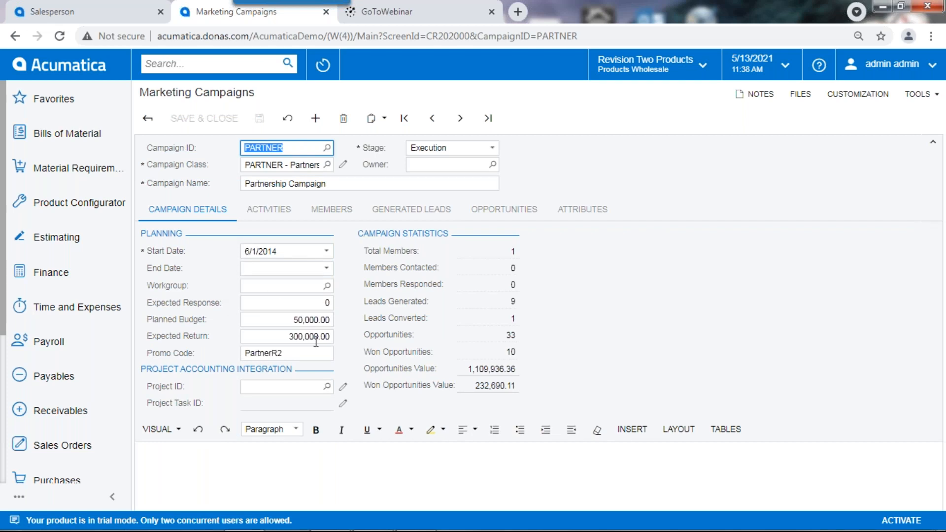
pyautogui.click(269, 210)
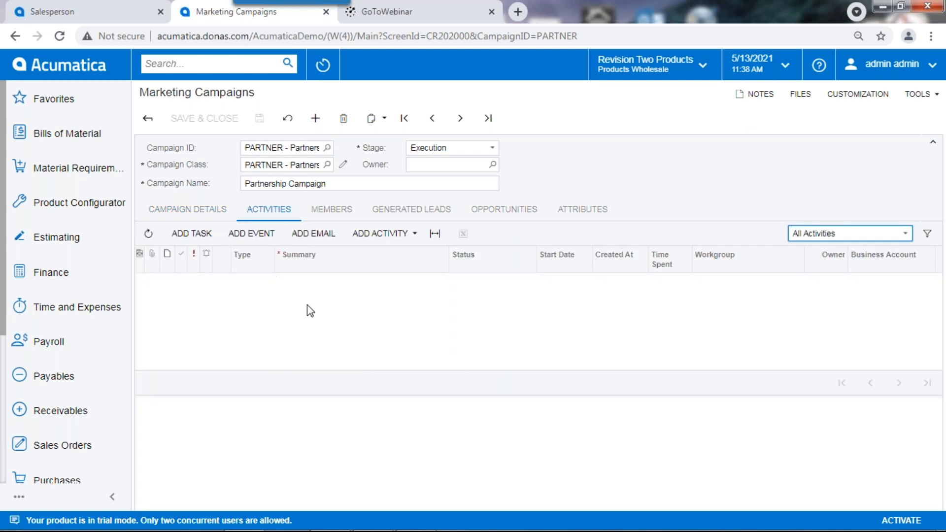
pyautogui.click(331, 213)
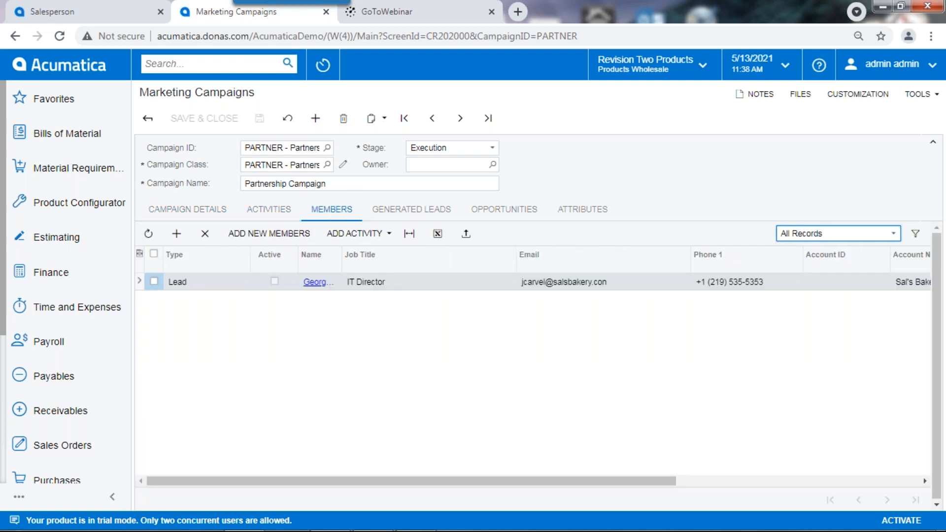
pyautogui.click(413, 213)
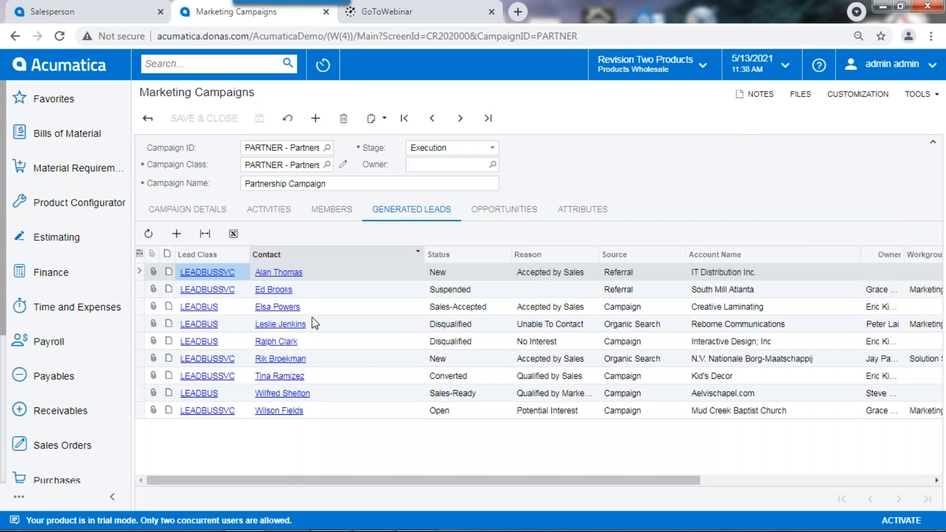
pyautogui.click(501, 212)
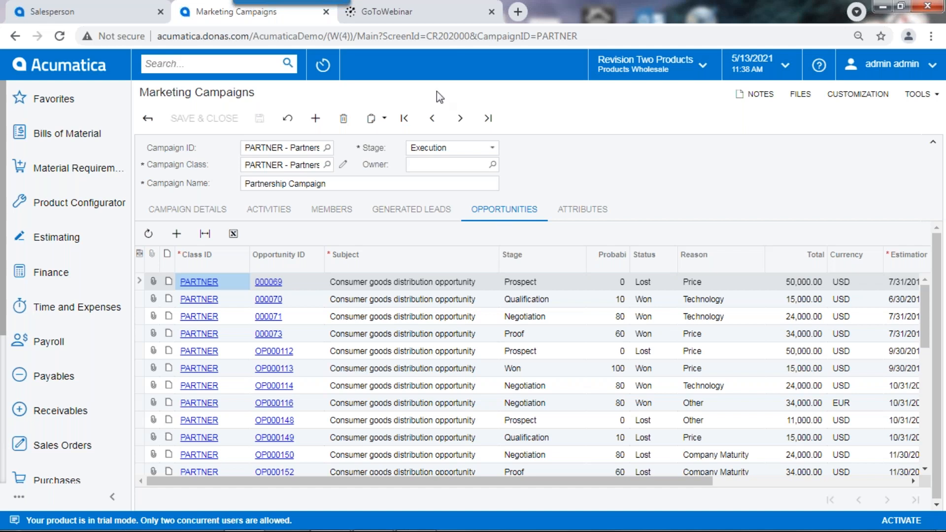
pyautogui.click(42, 100)
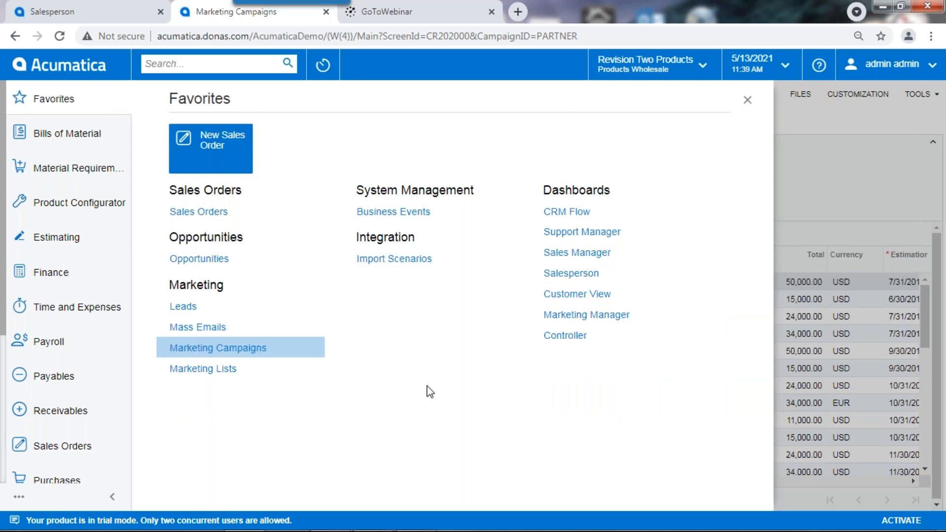
pyautogui.click(384, 265)
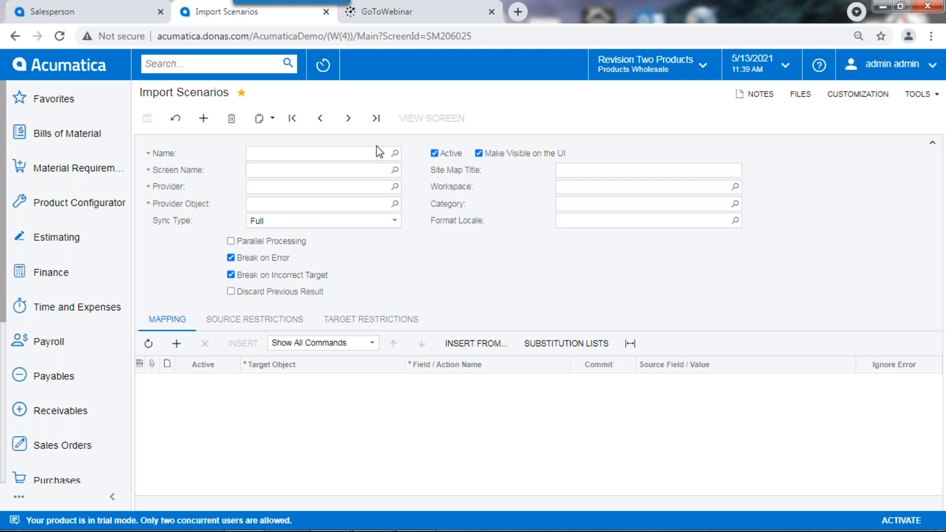
pyautogui.click(364, 154)
pyautogui.write('Sub')
pyautogui.press('Tab')
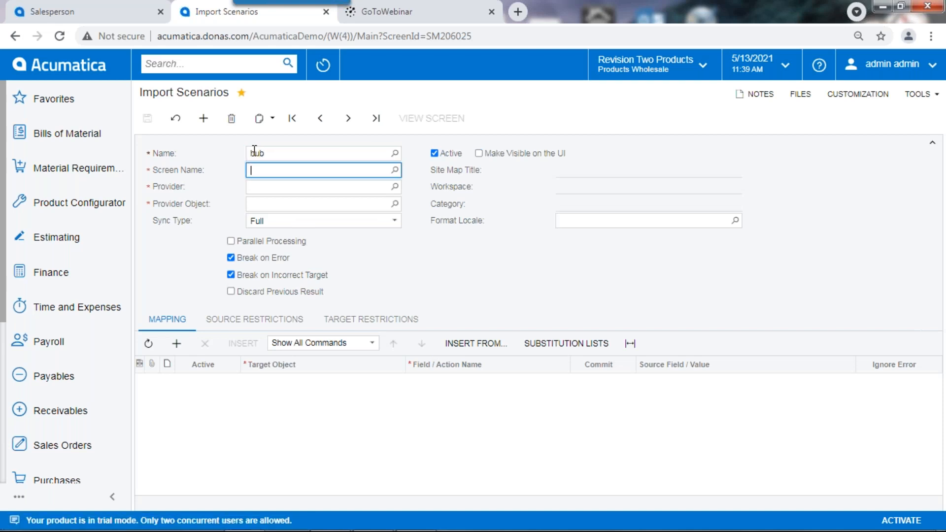
pyautogui.click(16, 36)
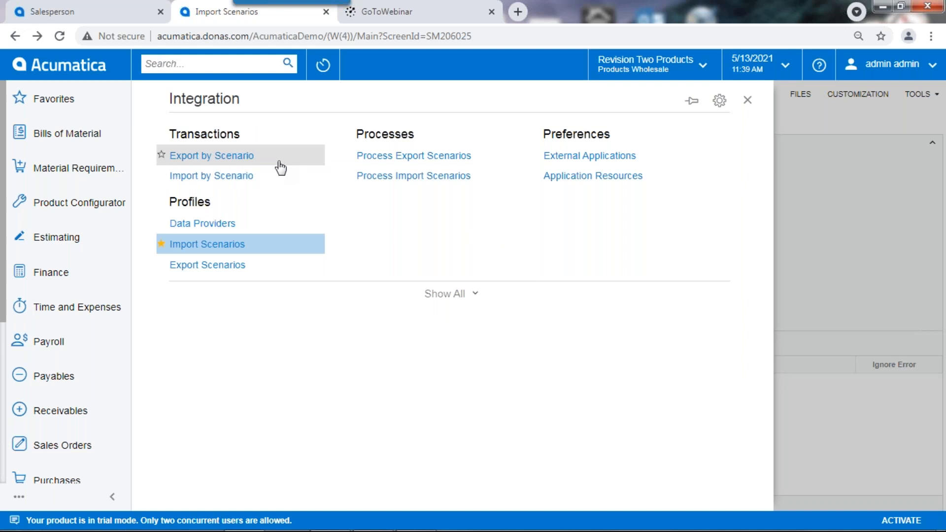
# Open Import by Scenario, load the Import Leads from HubSpot scenario, and review its details and prepared data
pyautogui.click(197, 176)
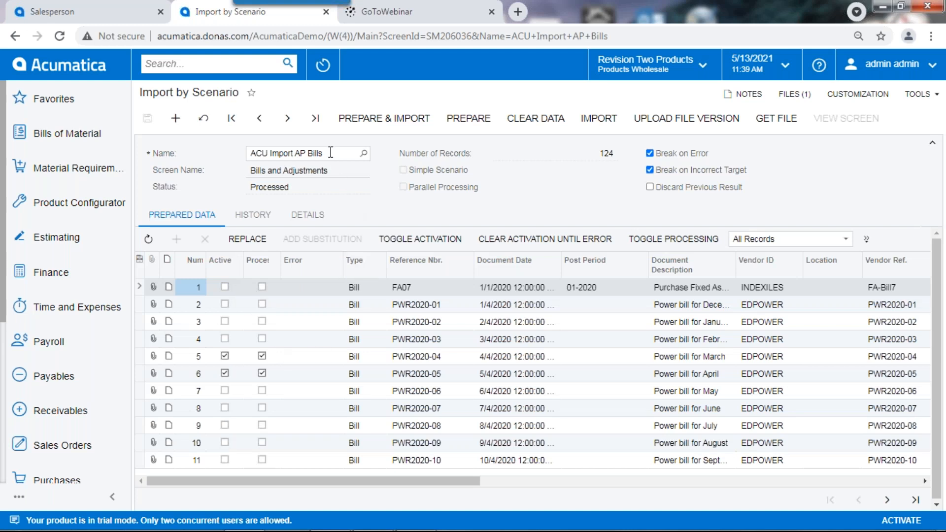
pyautogui.click(331, 149)
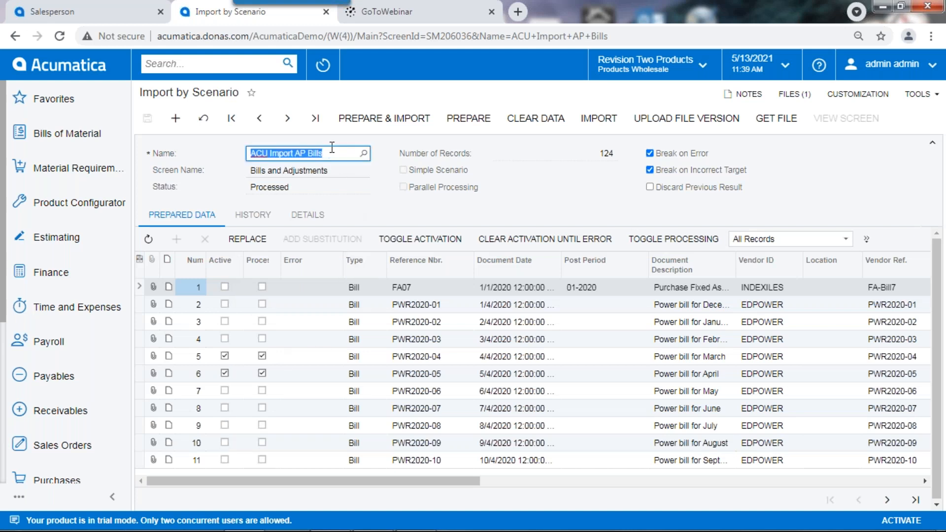
pyautogui.write('hub')
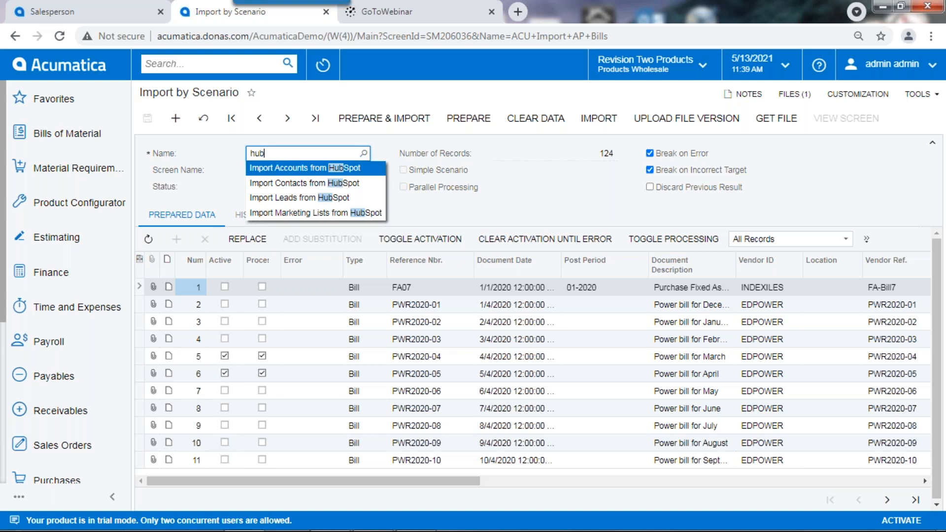
pyautogui.click(315, 198)
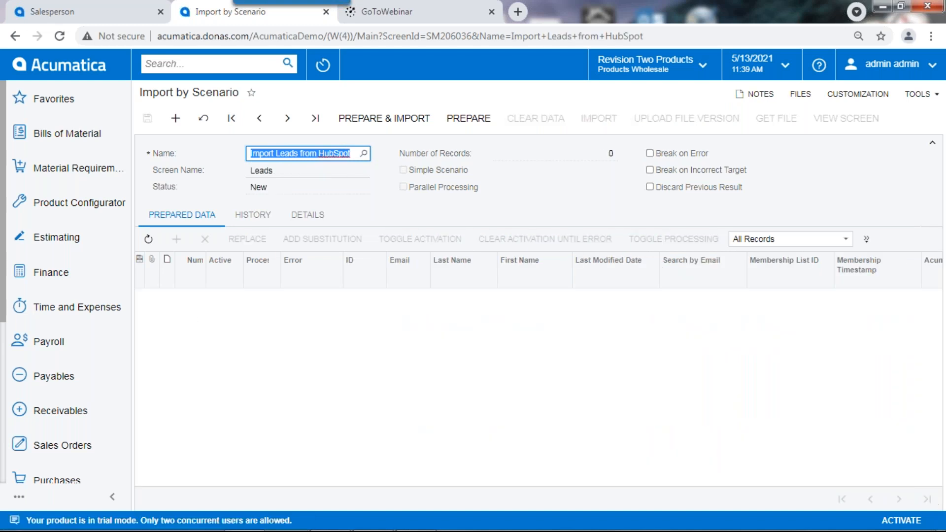
pyautogui.click(307, 215)
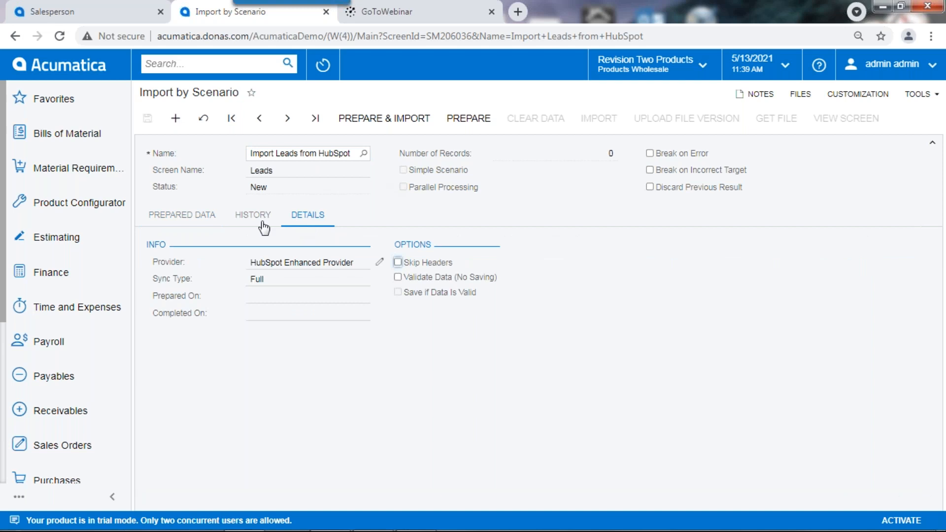
pyautogui.click(166, 218)
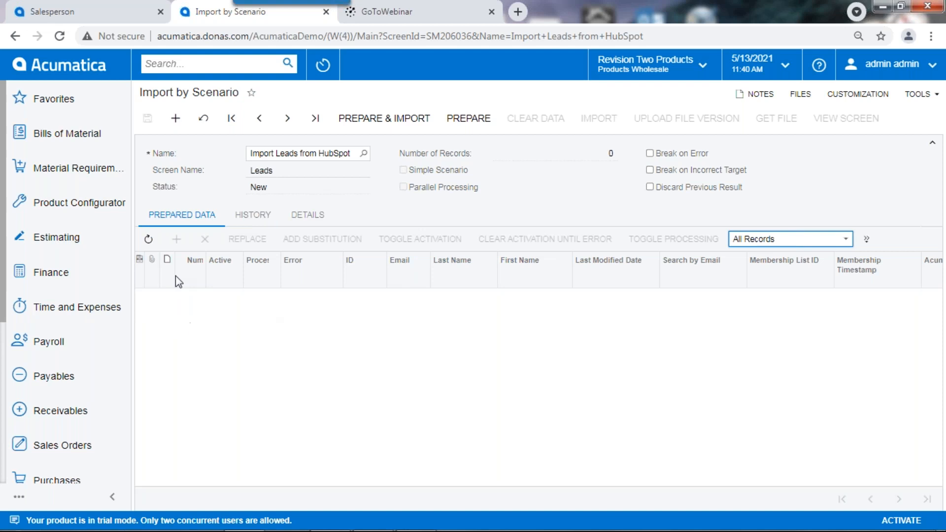
# Open the favorite Support Manager dashboard and look through its case widgets and charts
pyautogui.click(32, 102)
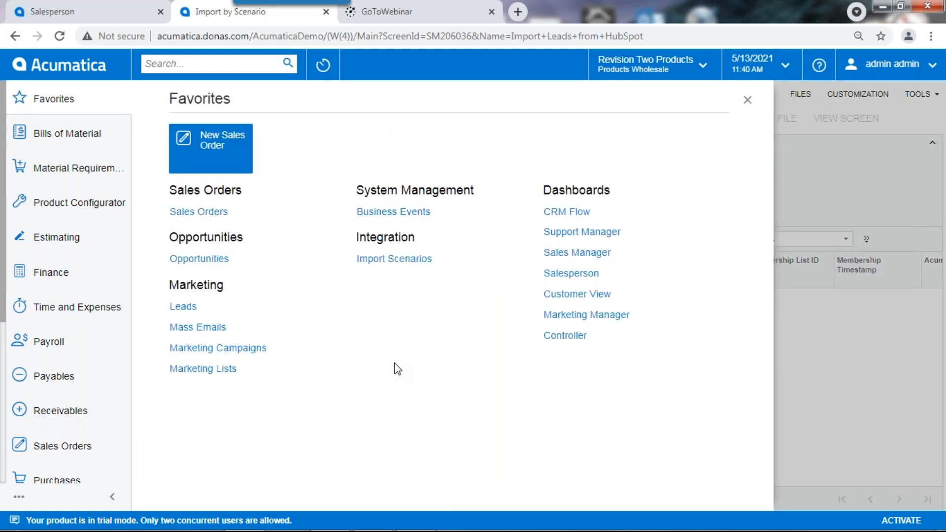
pyautogui.click(613, 232)
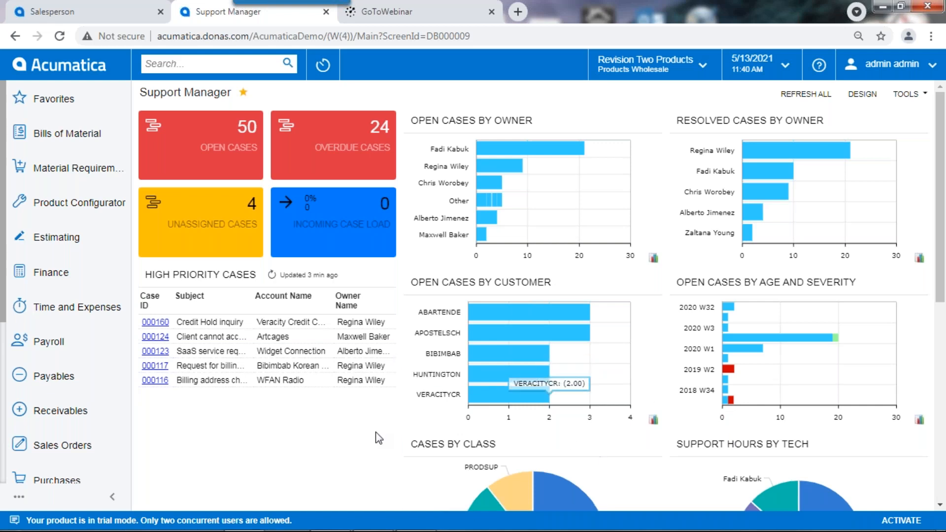
pyautogui.scroll(-2, 355, 450)
pyautogui.scroll(-3, 355, 450)
pyautogui.scroll(5, 354, 450)
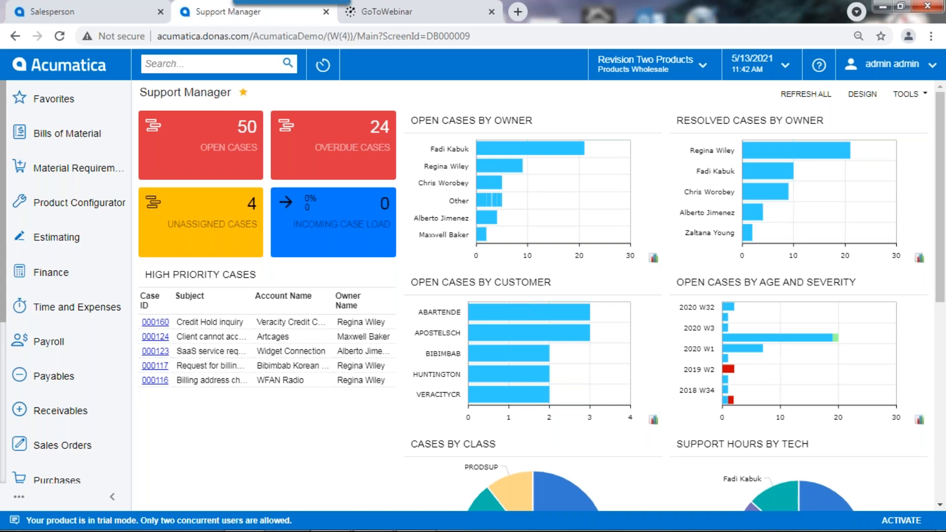
# Switch to the phone screen mirroring window to show the mobile device
pyautogui.moveTo(344, 531)
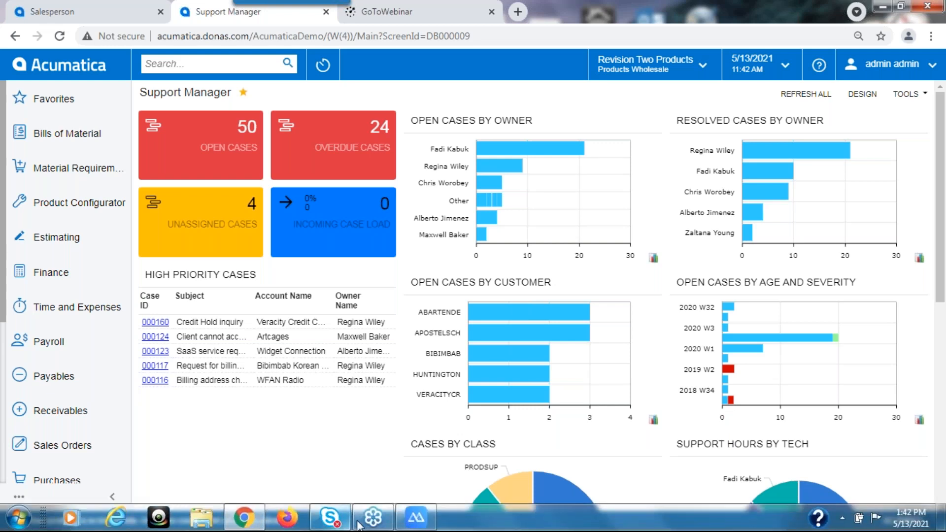
pyautogui.moveTo(415, 526)
pyautogui.click(366, 422)
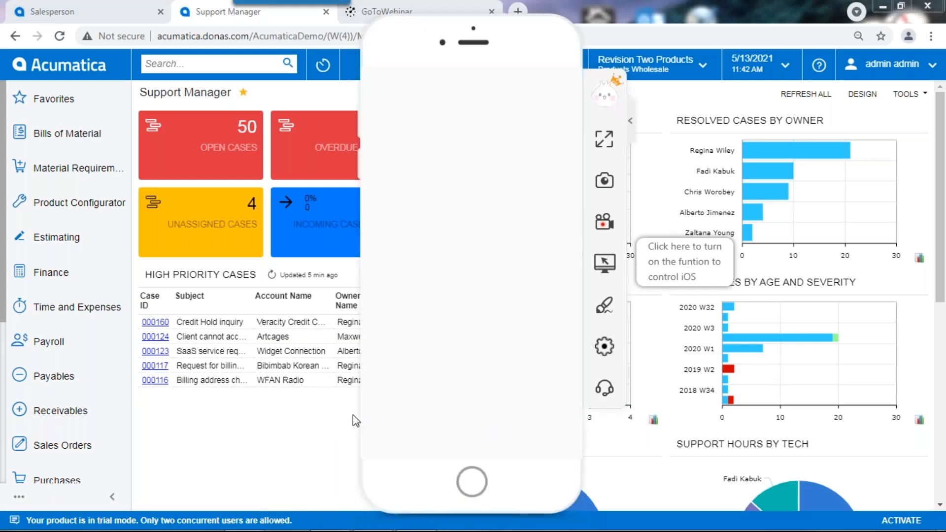